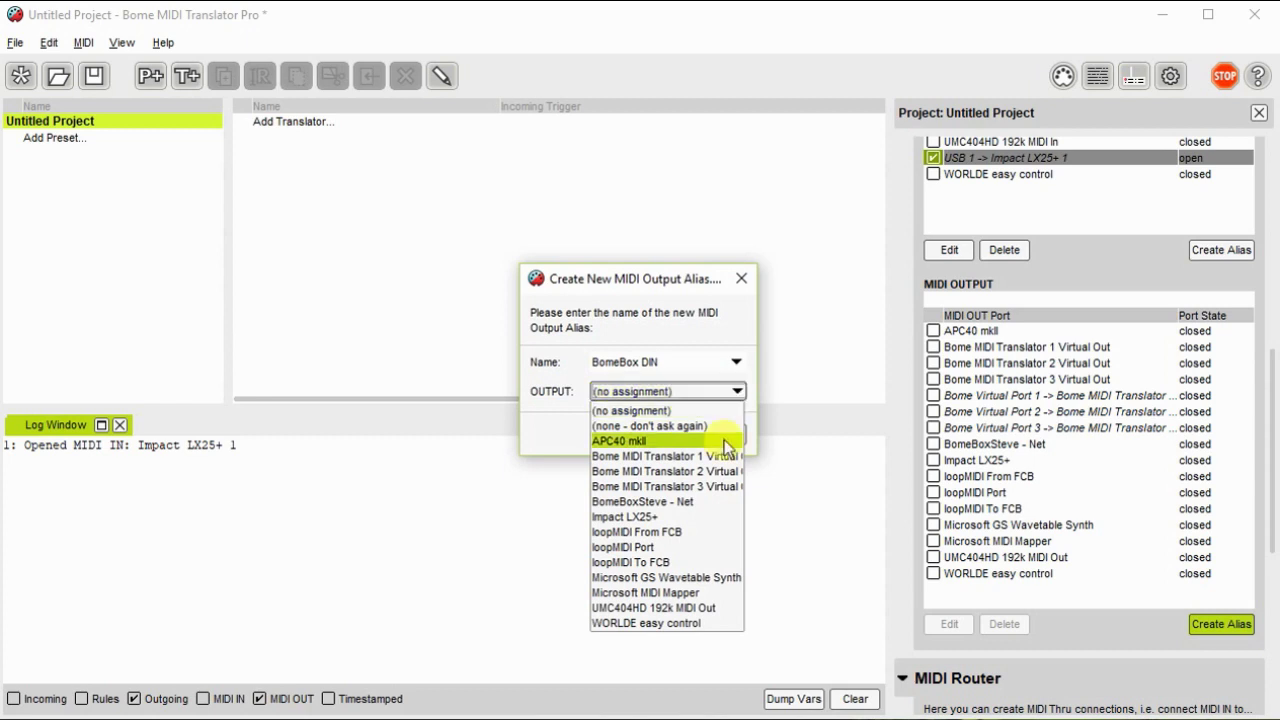
- Create the MIDI output alias BomeBox DIN assigned to Bome MIDI Translator 1 Virtual Out, and open that output port for the project
click(700, 456)
click(660, 436)
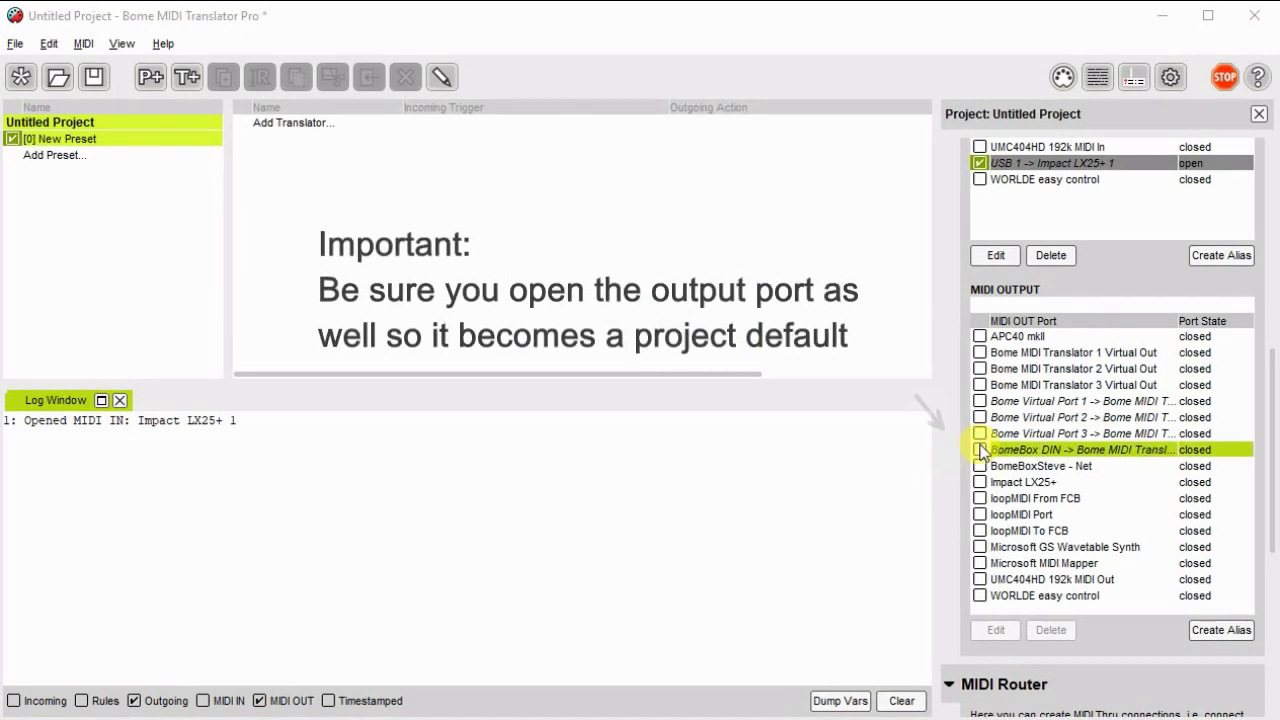
click(979, 452)
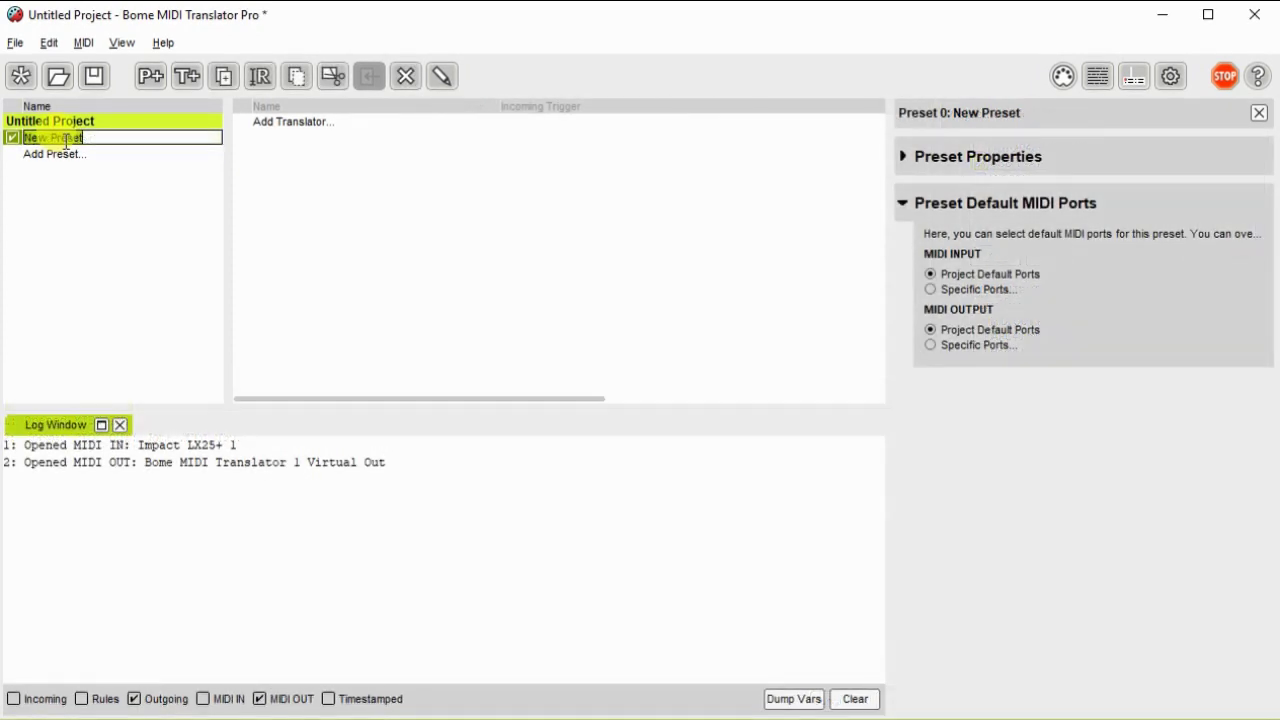
- Name the new preset "MIDI Mapping on BomeBox"
text(M)
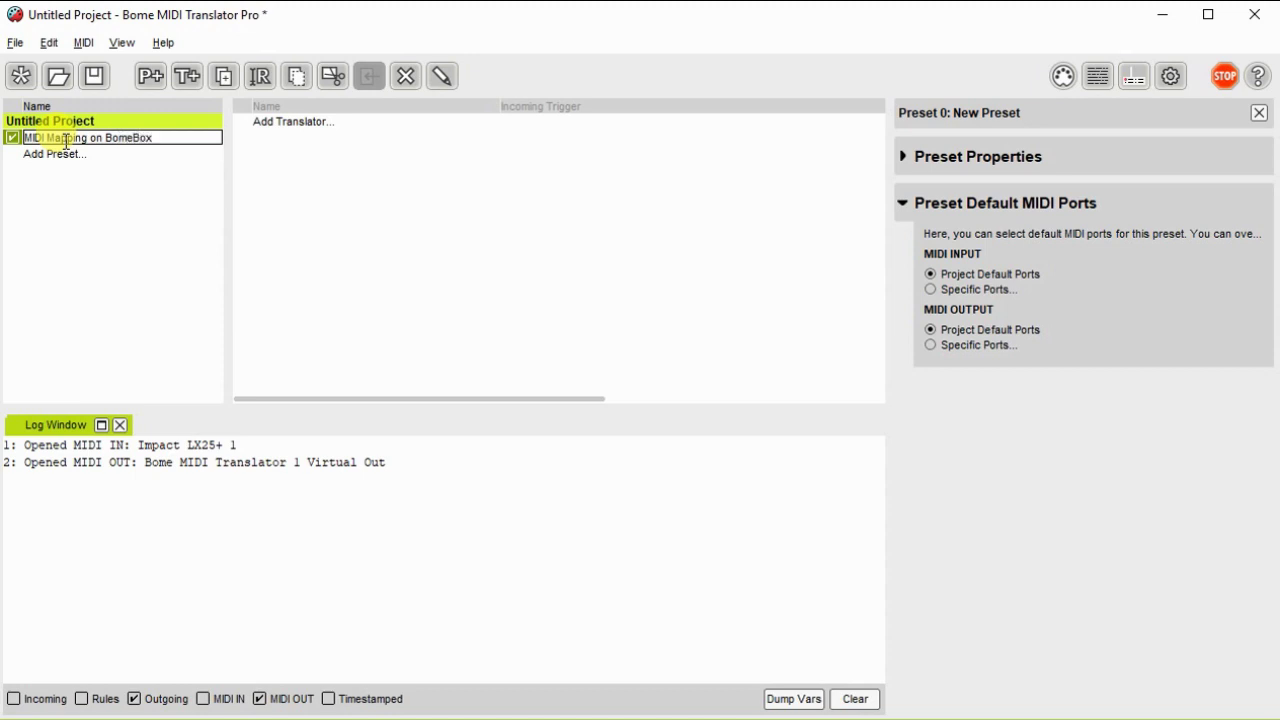
text(IDI Mapping on BomeBox)
- Add a translator to the preset and use the captured Note On message on channel 1 as its incoming trigger
click(282, 123)
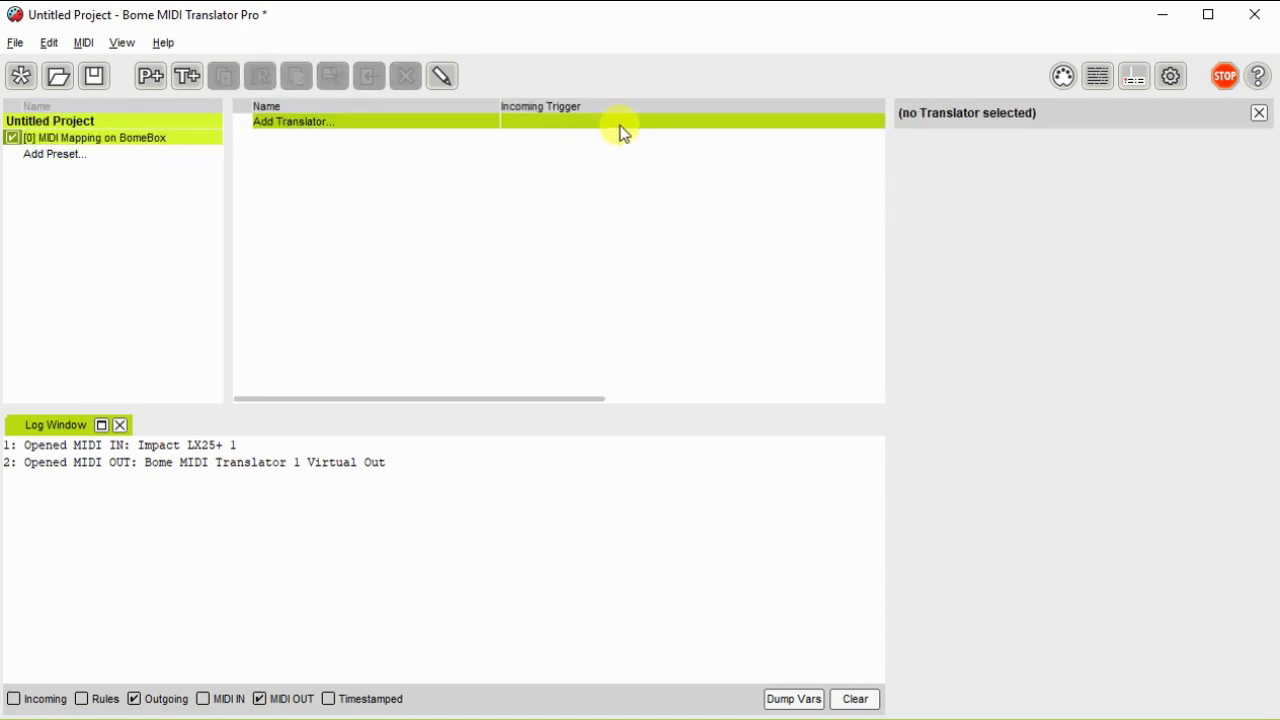
double_click(680, 123)
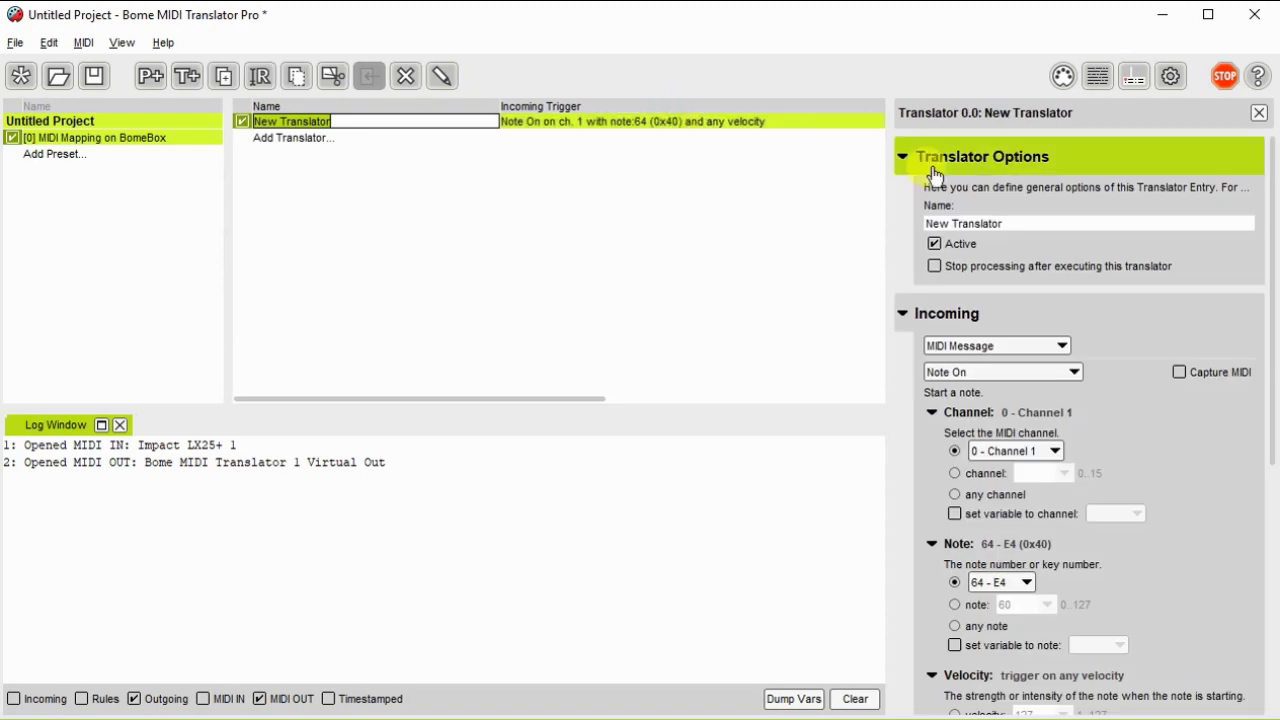
click(1188, 372)
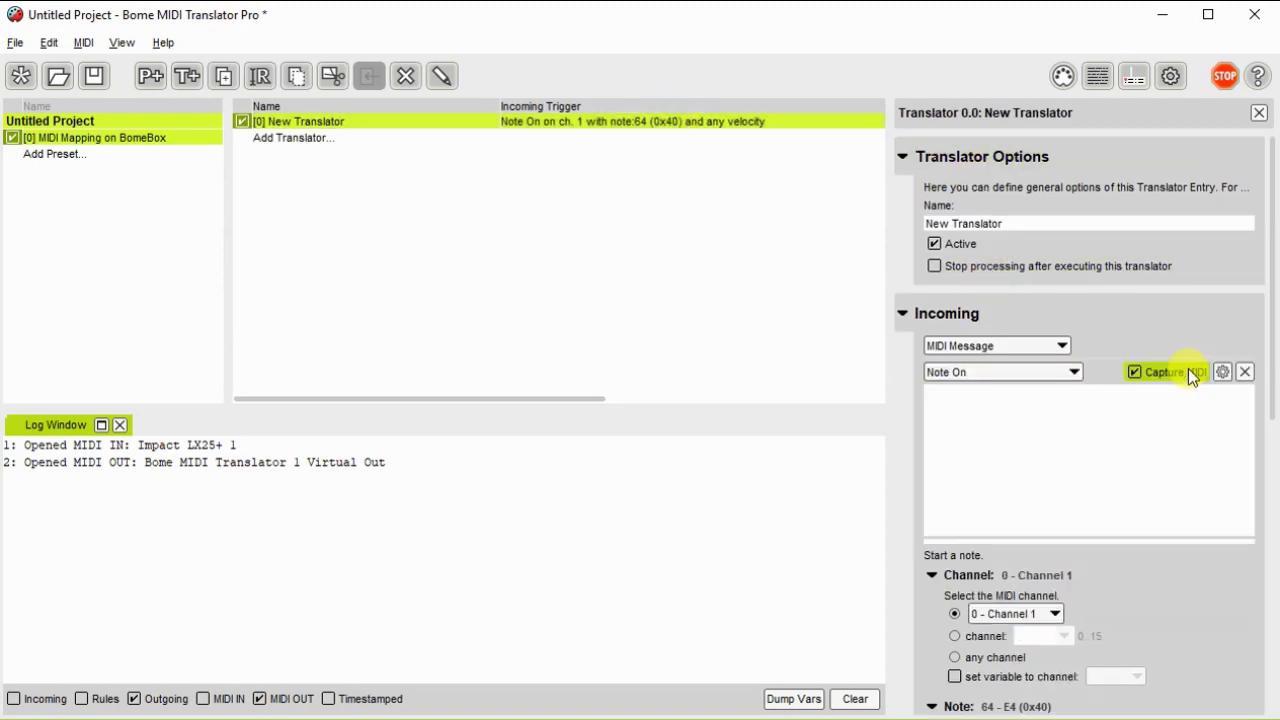
click(1124, 395)
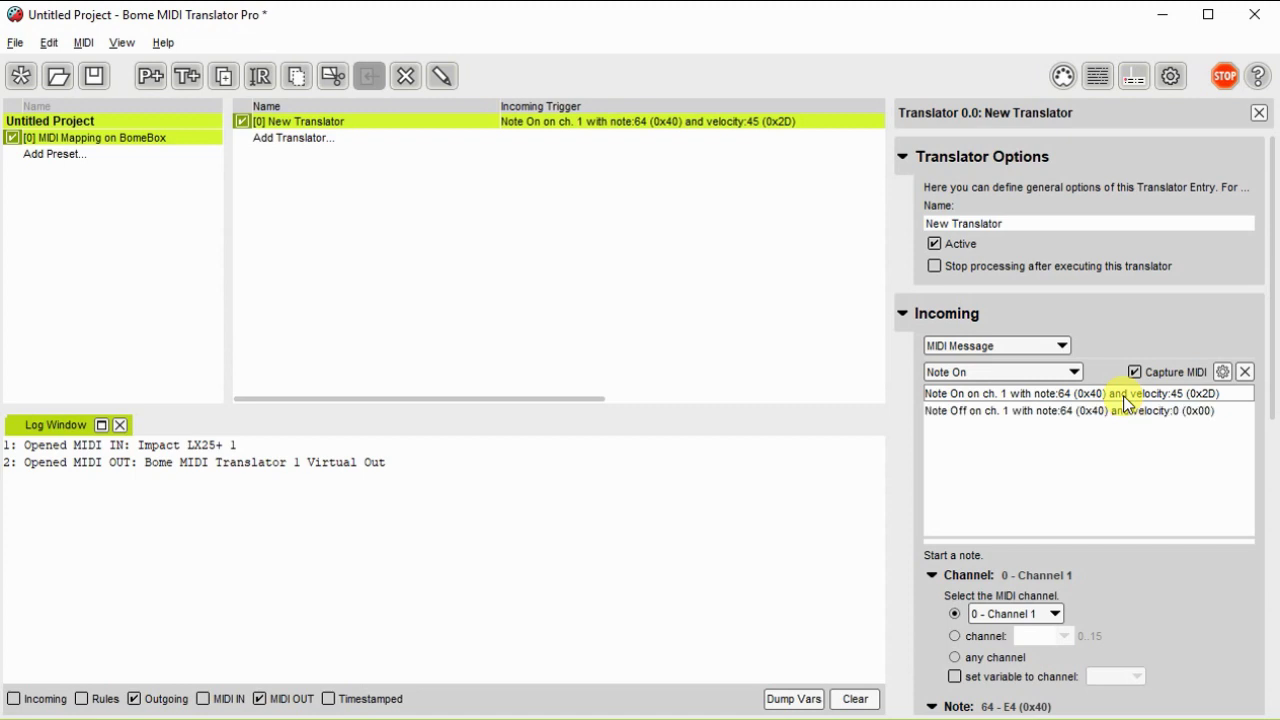
- Make the incoming trigger respond to any note and store the note number in variable pp
scroll(1122, 400, down, 3)
scroll(938, 466, down, 1)
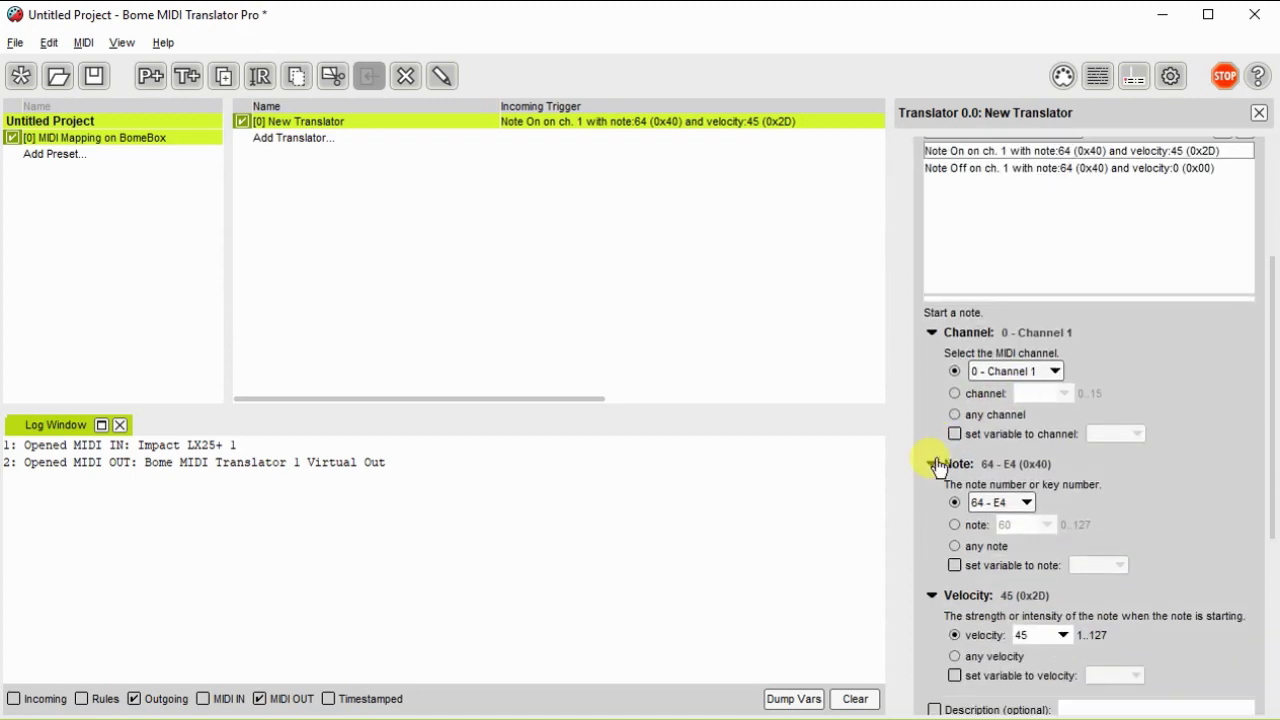
click(957, 546)
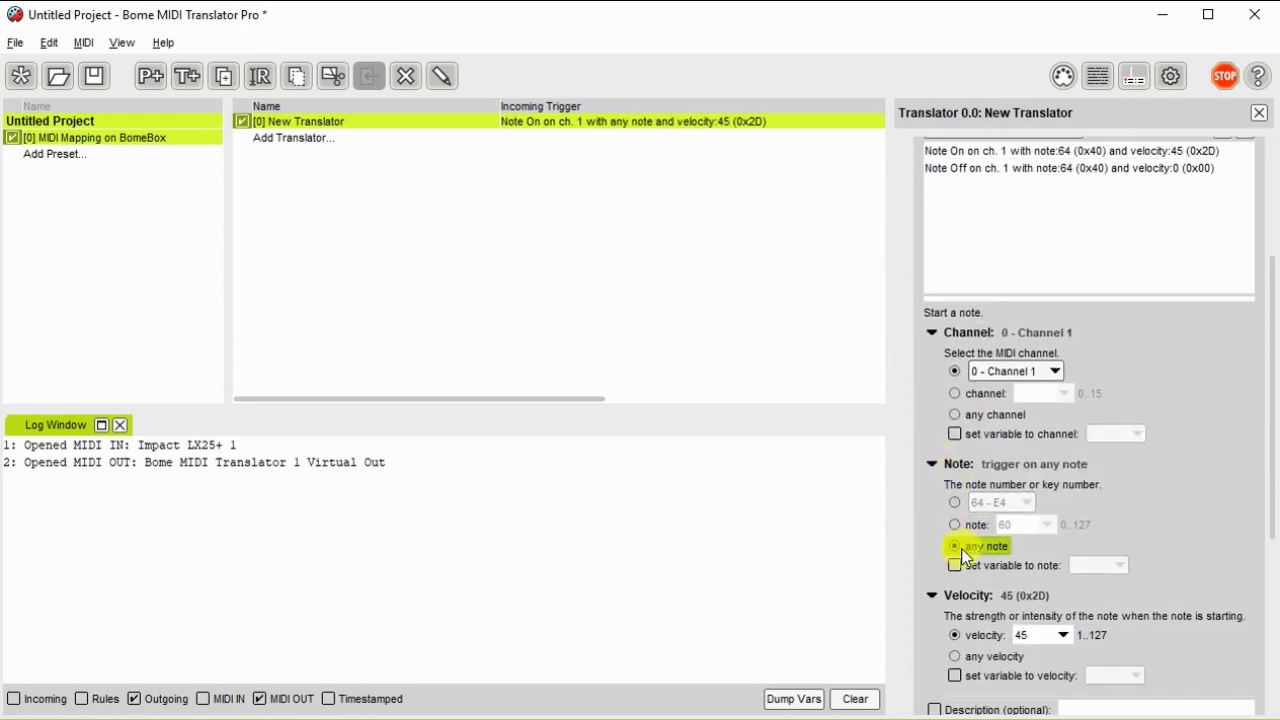
click(954, 564)
click(1117, 582)
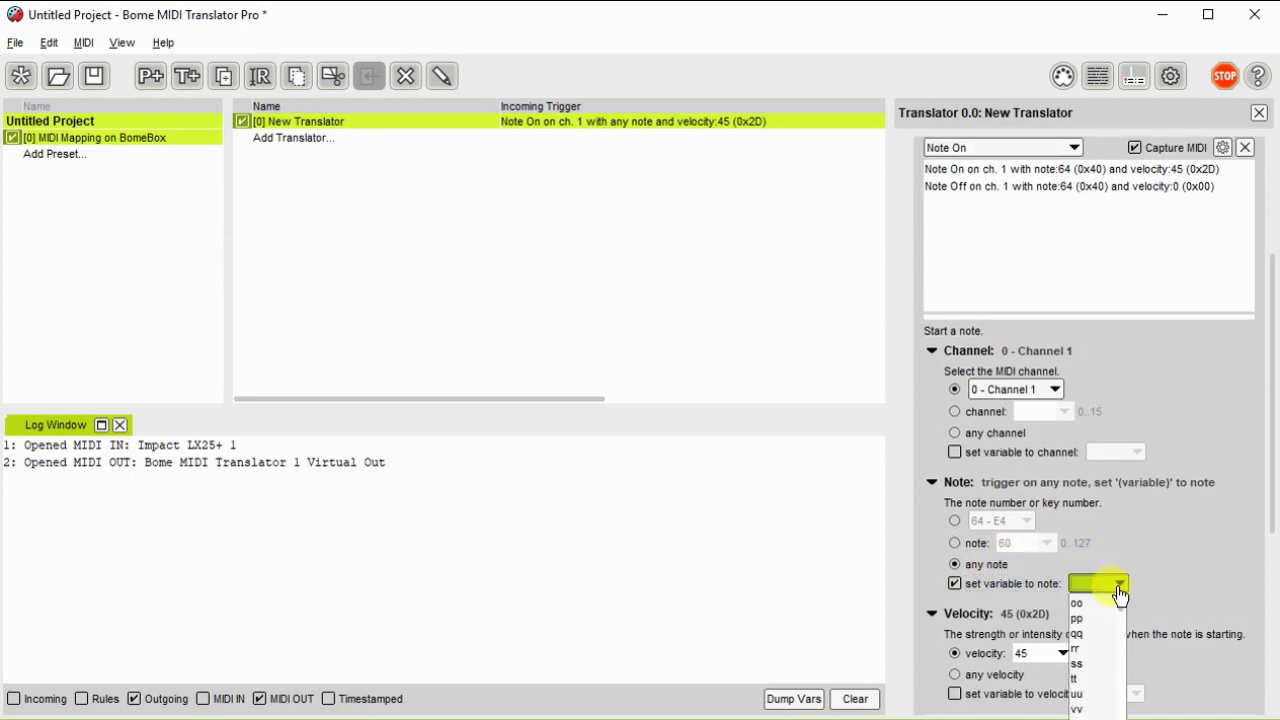
click(1099, 613)
- Make the incoming trigger respond to any velocity and store the velocity in variable qq
scroll(1142, 516, down, 3)
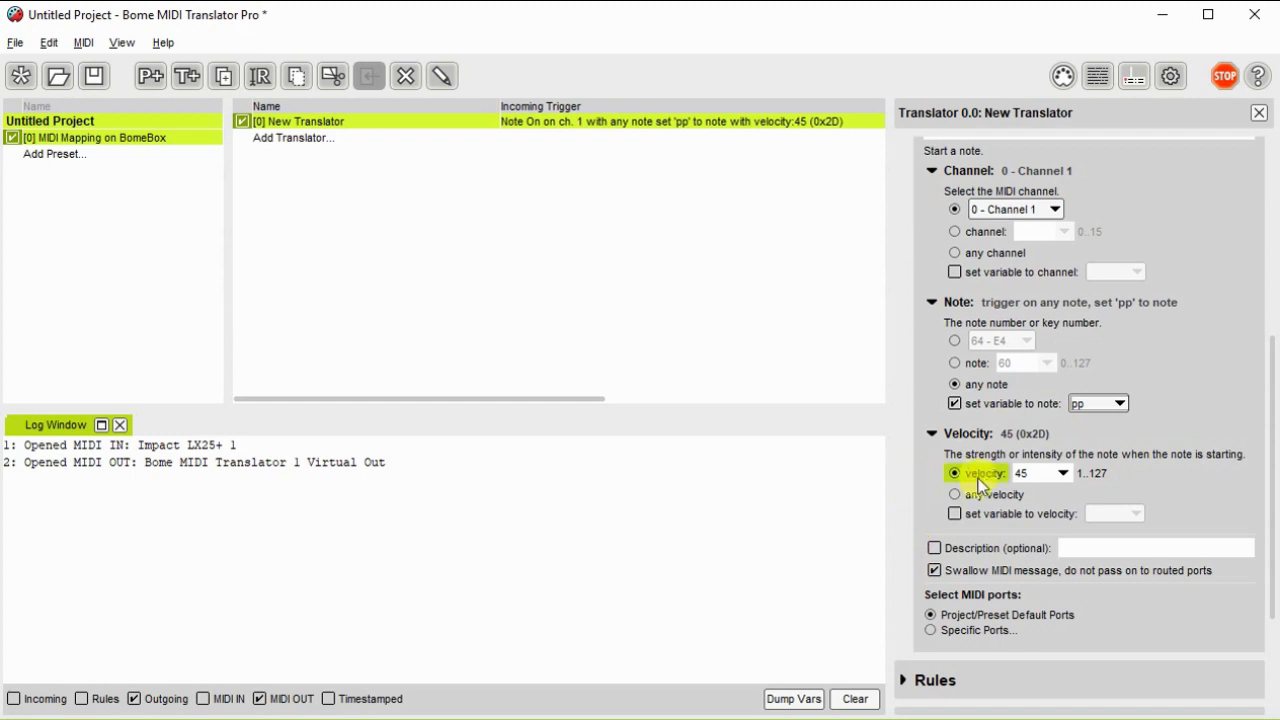
click(955, 494)
click(988, 513)
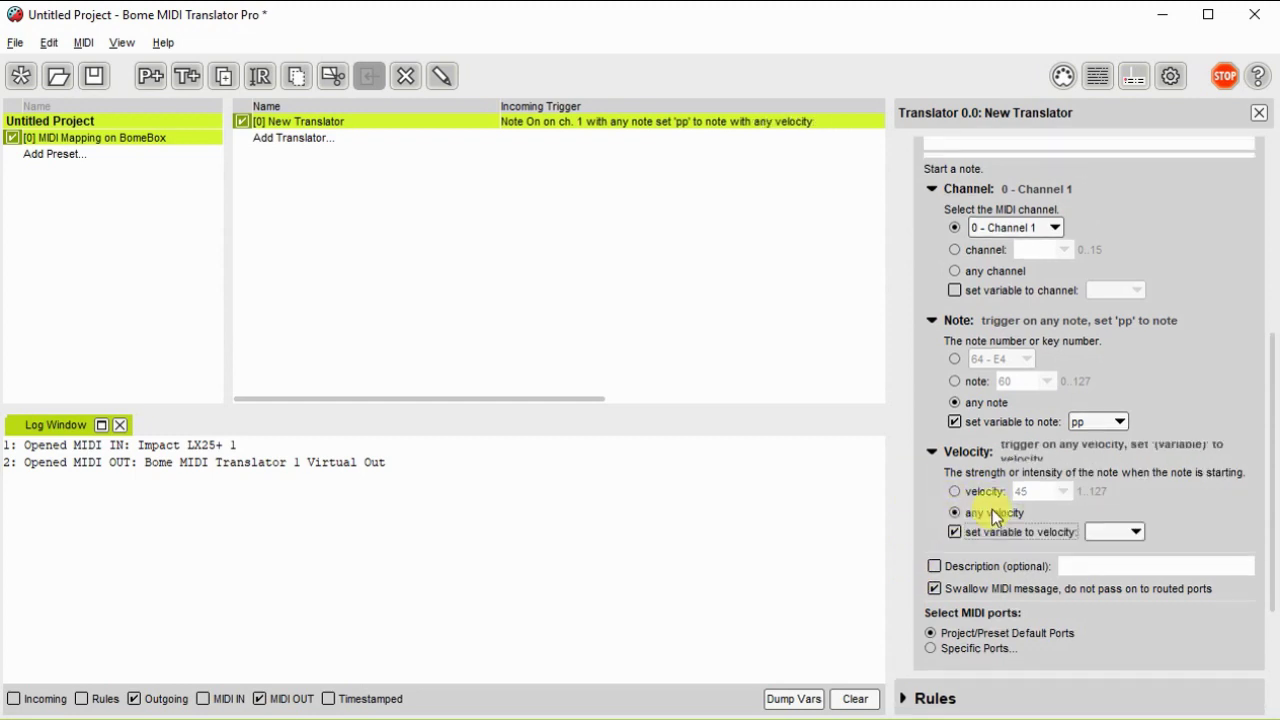
click(1124, 535)
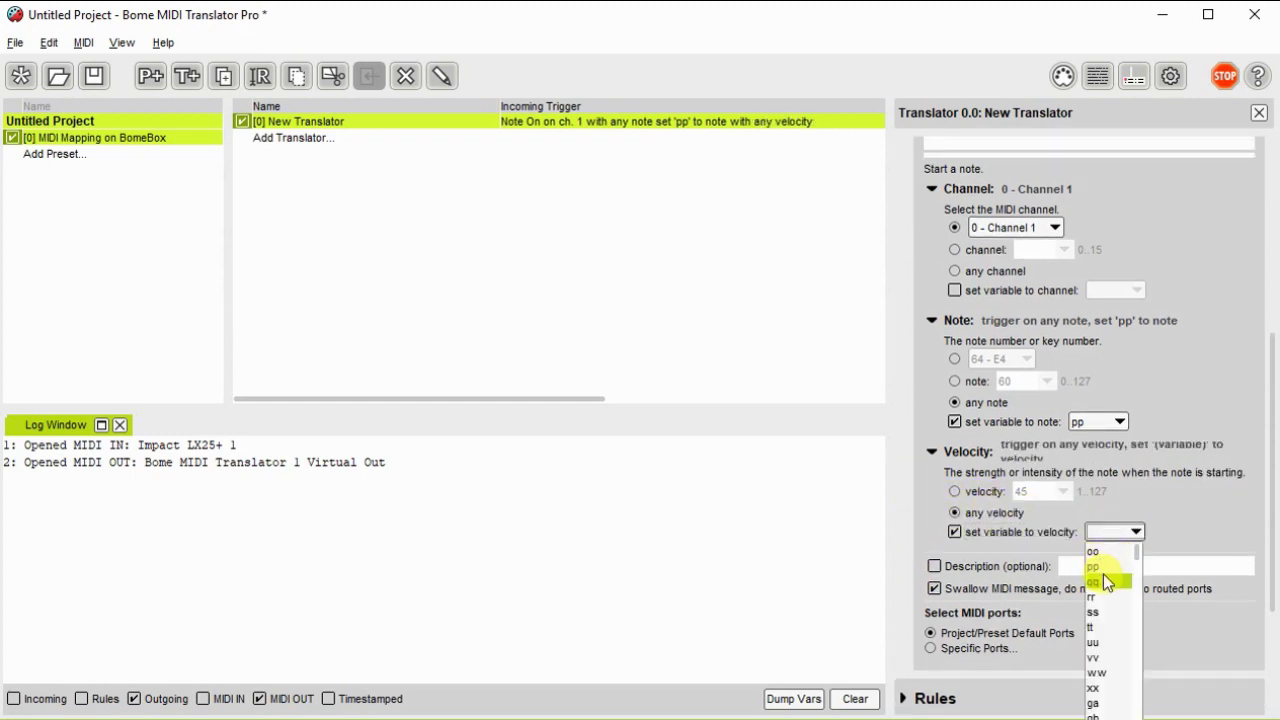
click(1103, 579)
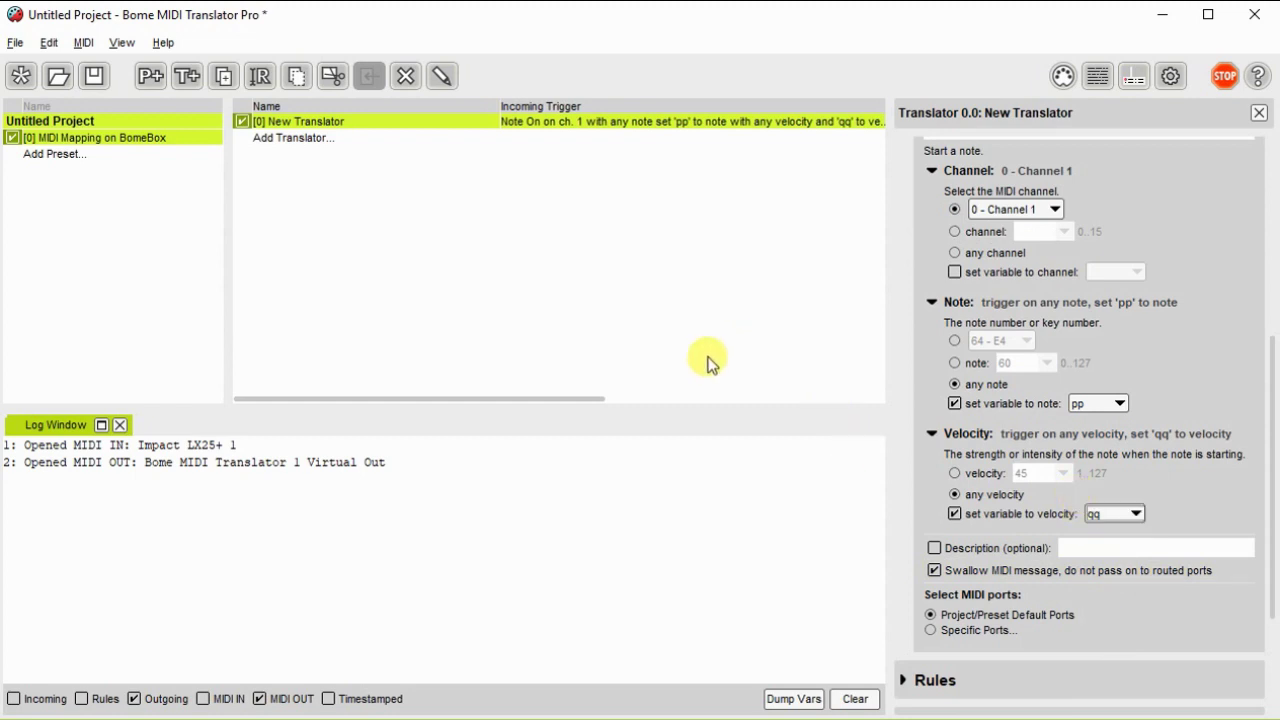
- Narrow the Name column of the translator list and rename the translator as Note On
drag(498, 104, 250, 120)
click(373, 121)
click(372, 119)
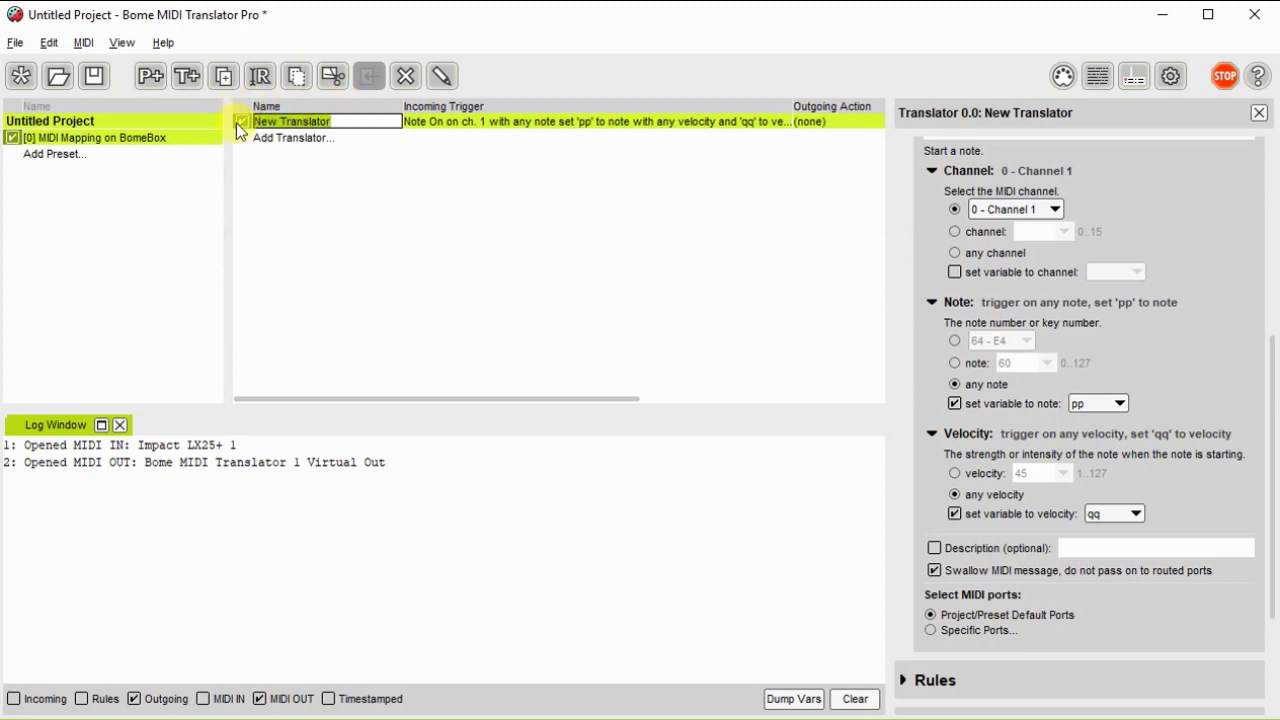
text(Note On)
key(Return)
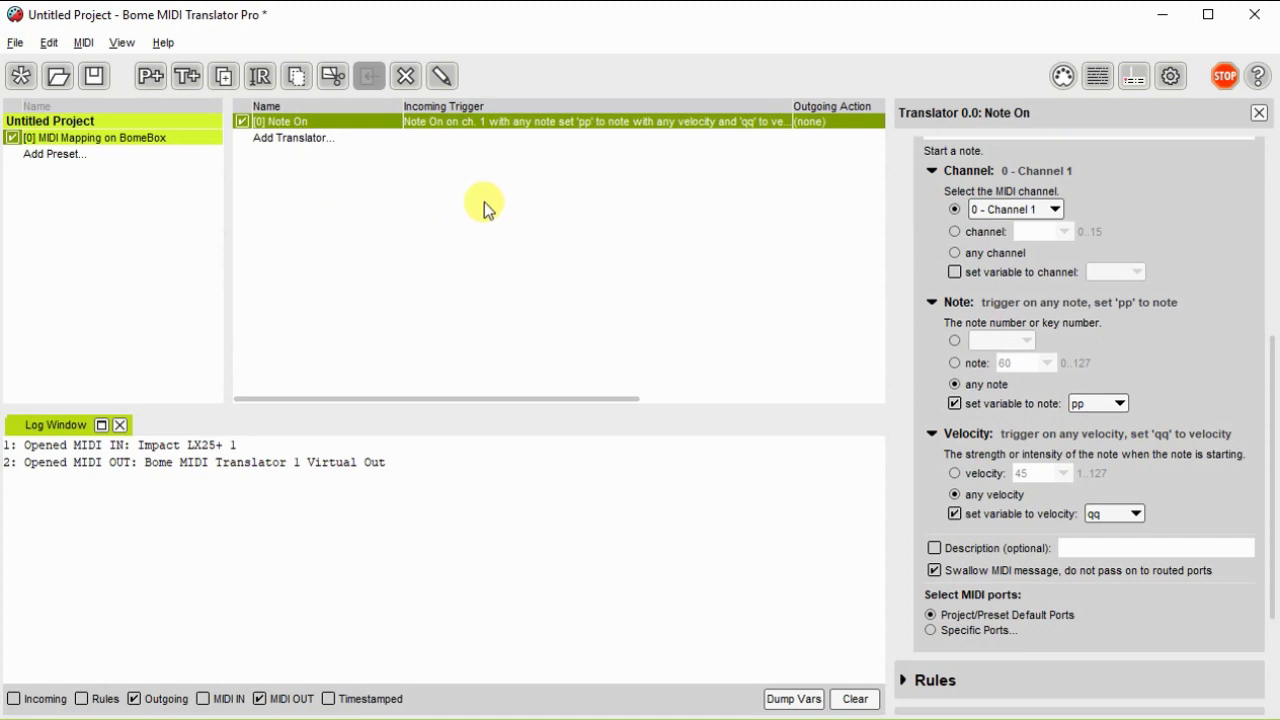
- Set the Note On translator's outgoing action to MIDI Message
scroll(990, 268, up, 1)
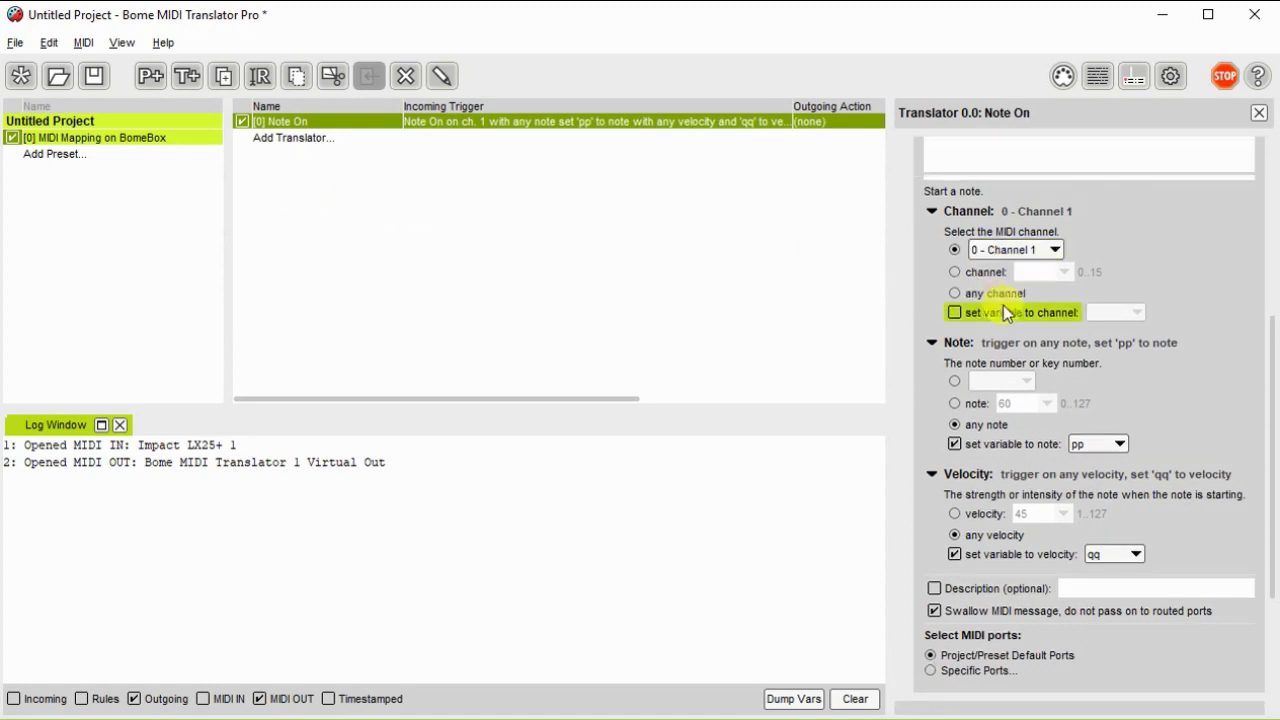
scroll(1000, 350, down, 3)
scroll(996, 419, down, 2)
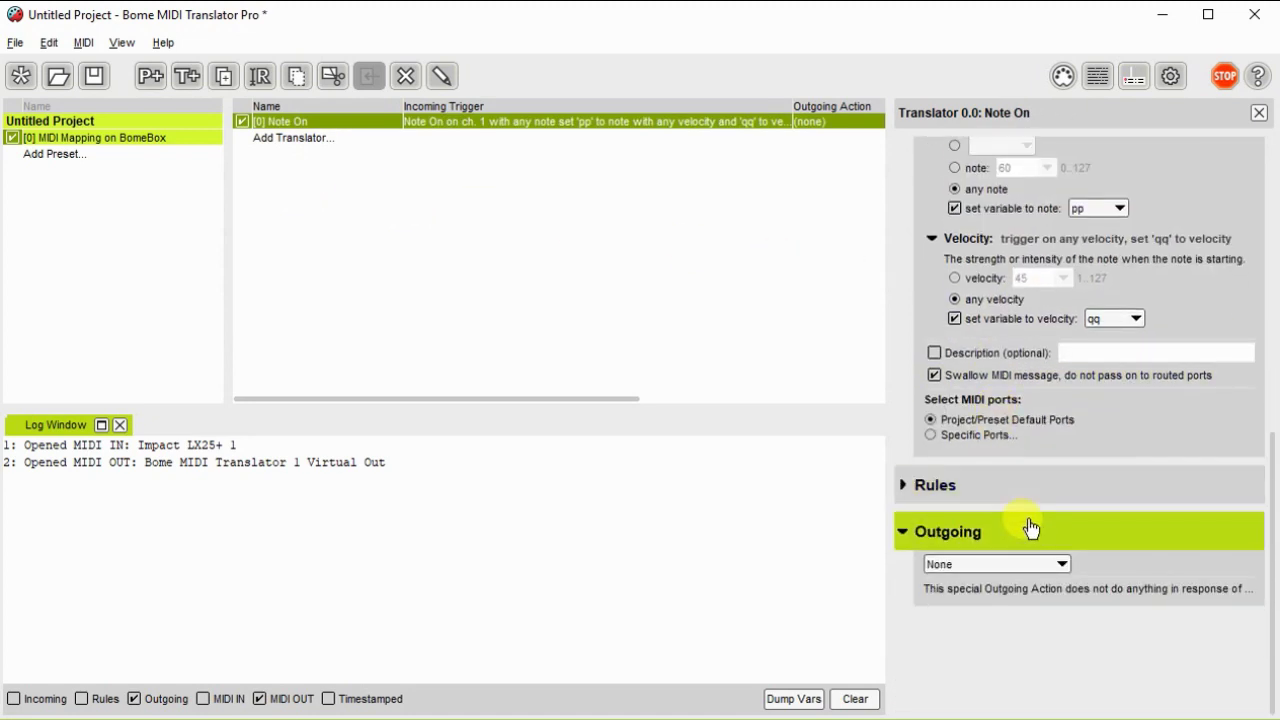
click(1060, 566)
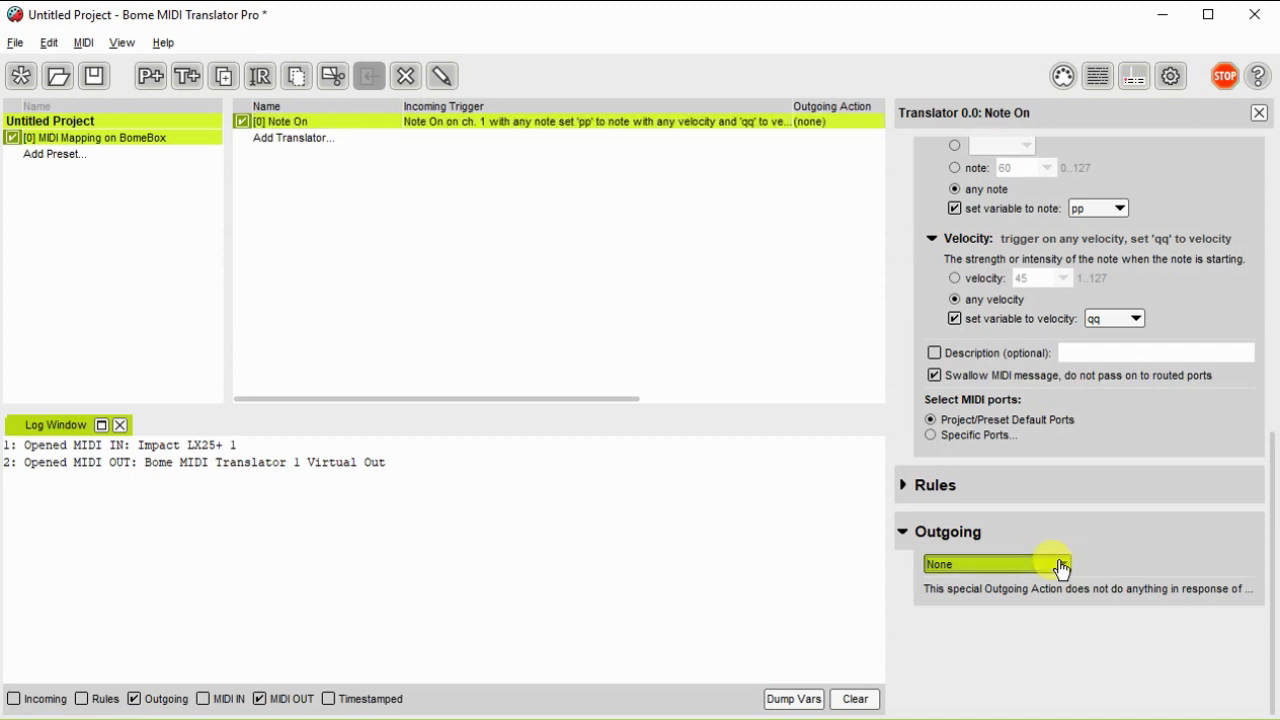
click(1060, 566)
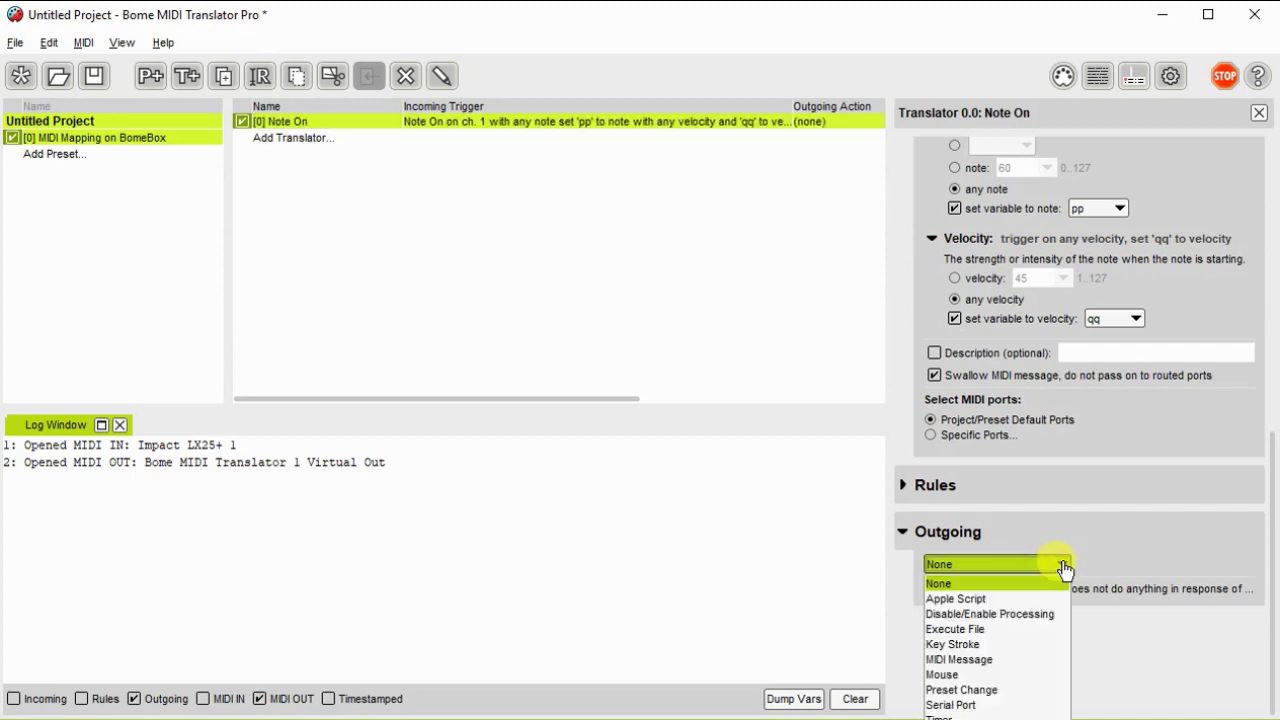
click(995, 659)
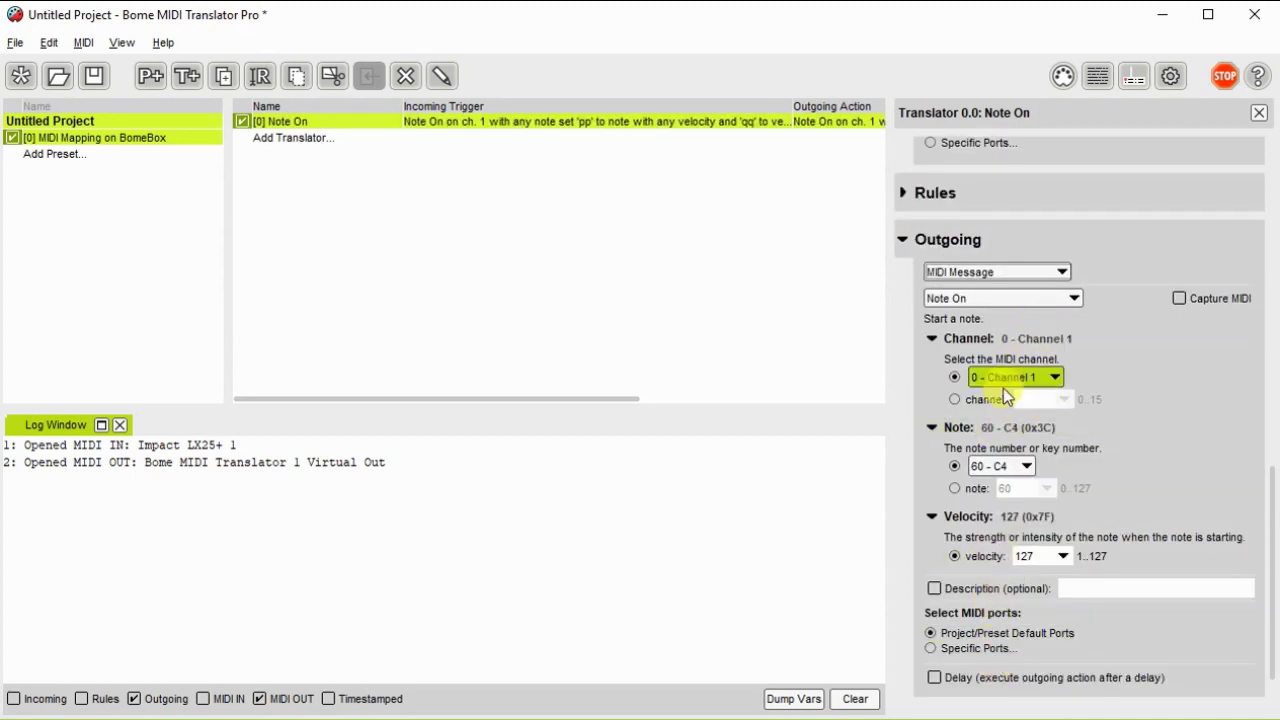
- Set the outgoing Note On message's channel to 1 - Channel 2
click(957, 399)
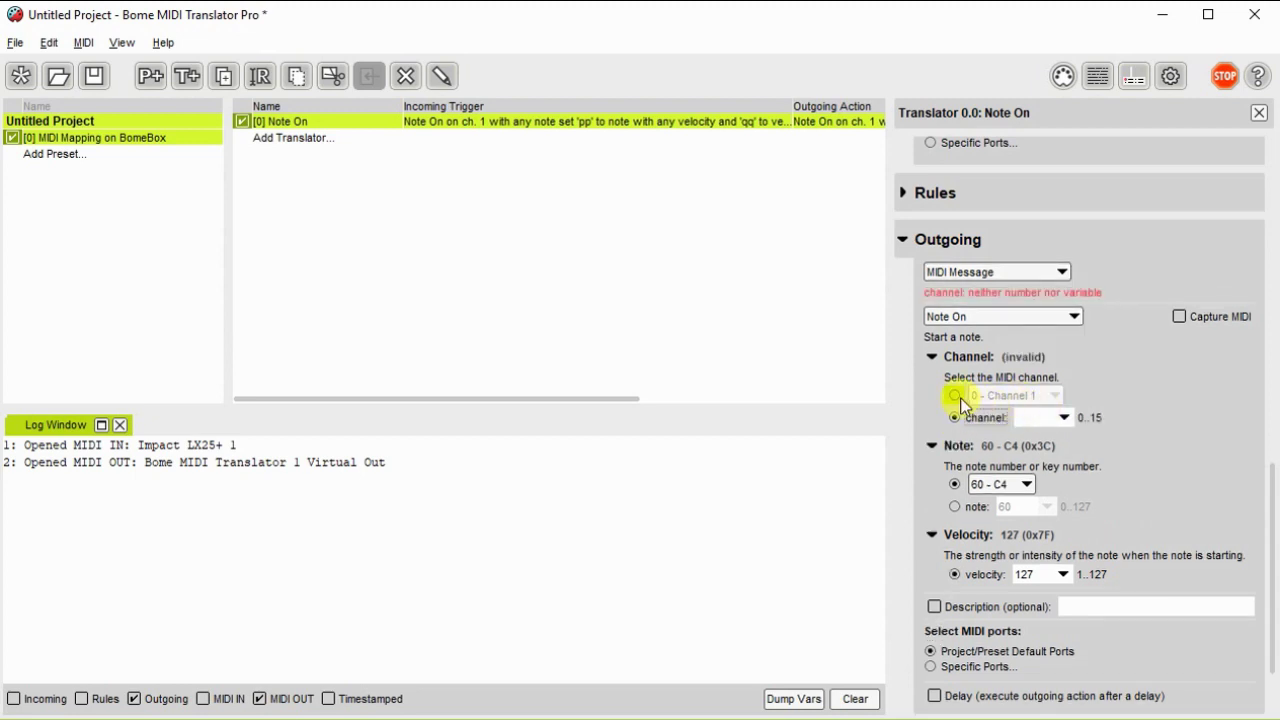
click(958, 397)
click(1038, 388)
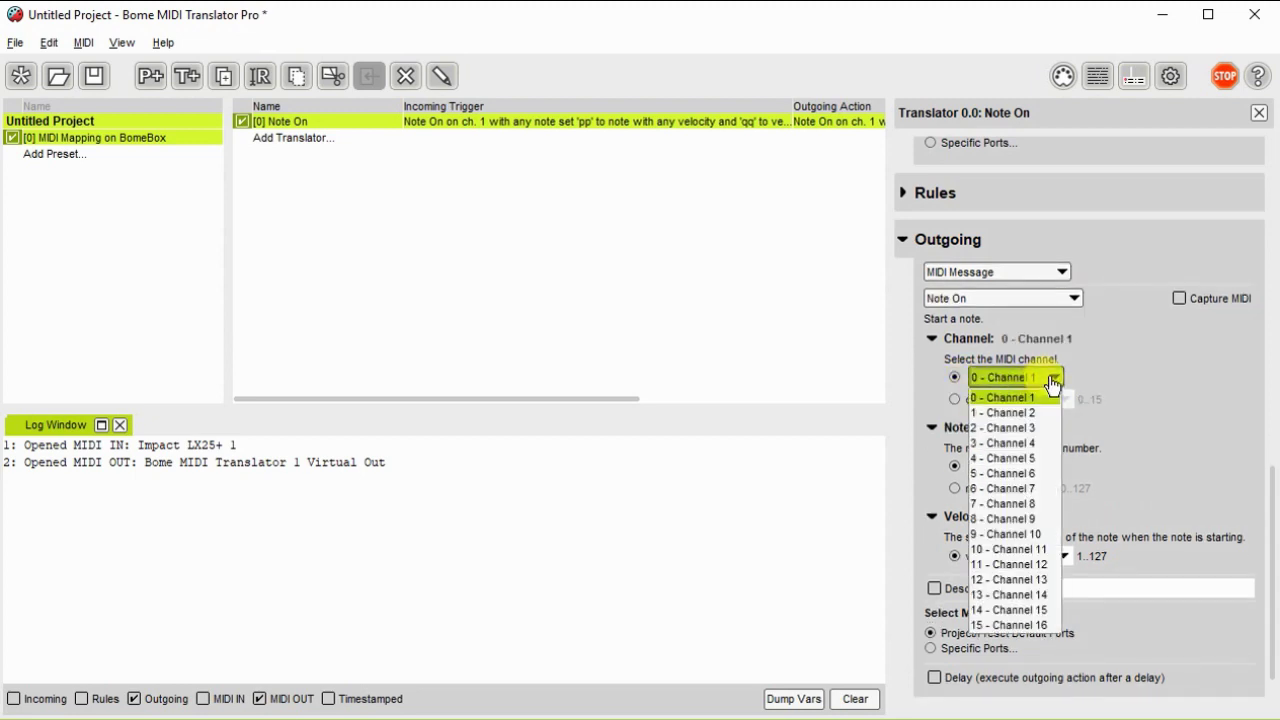
click(1033, 404)
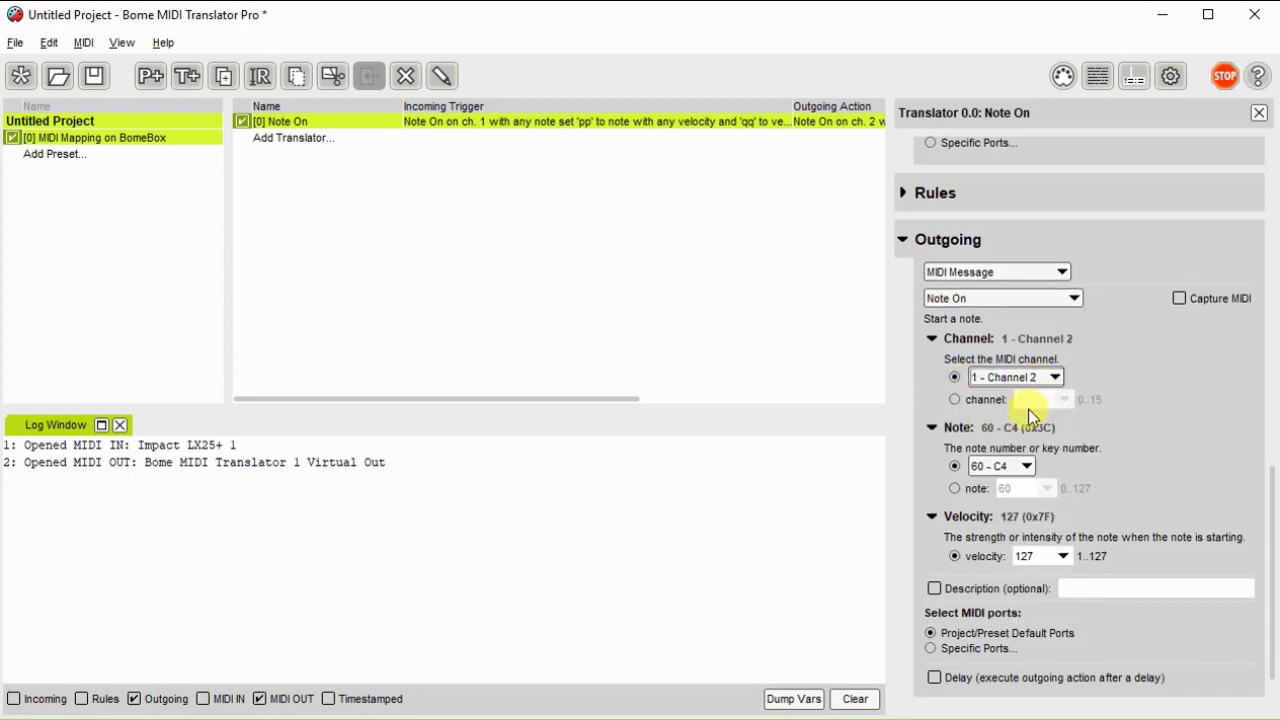
- Set the outgoing note to variable pp and the outgoing velocity to variable qq
click(958, 488)
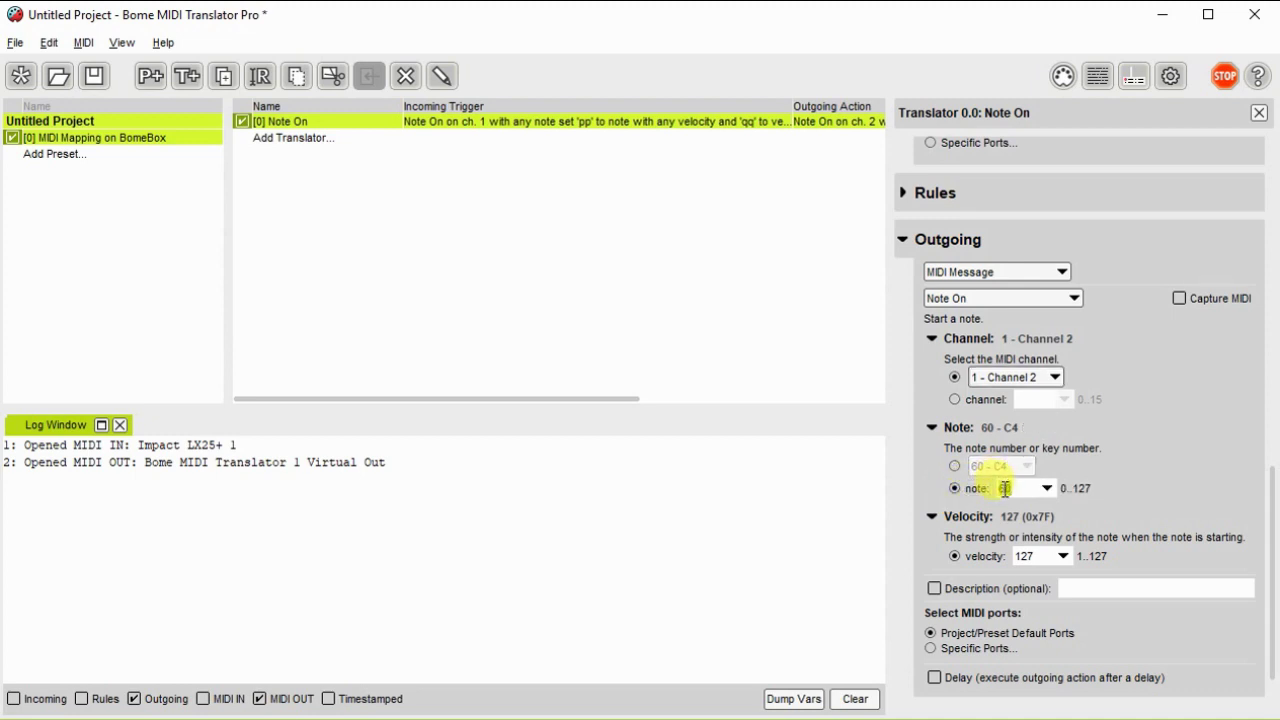
text(pp)
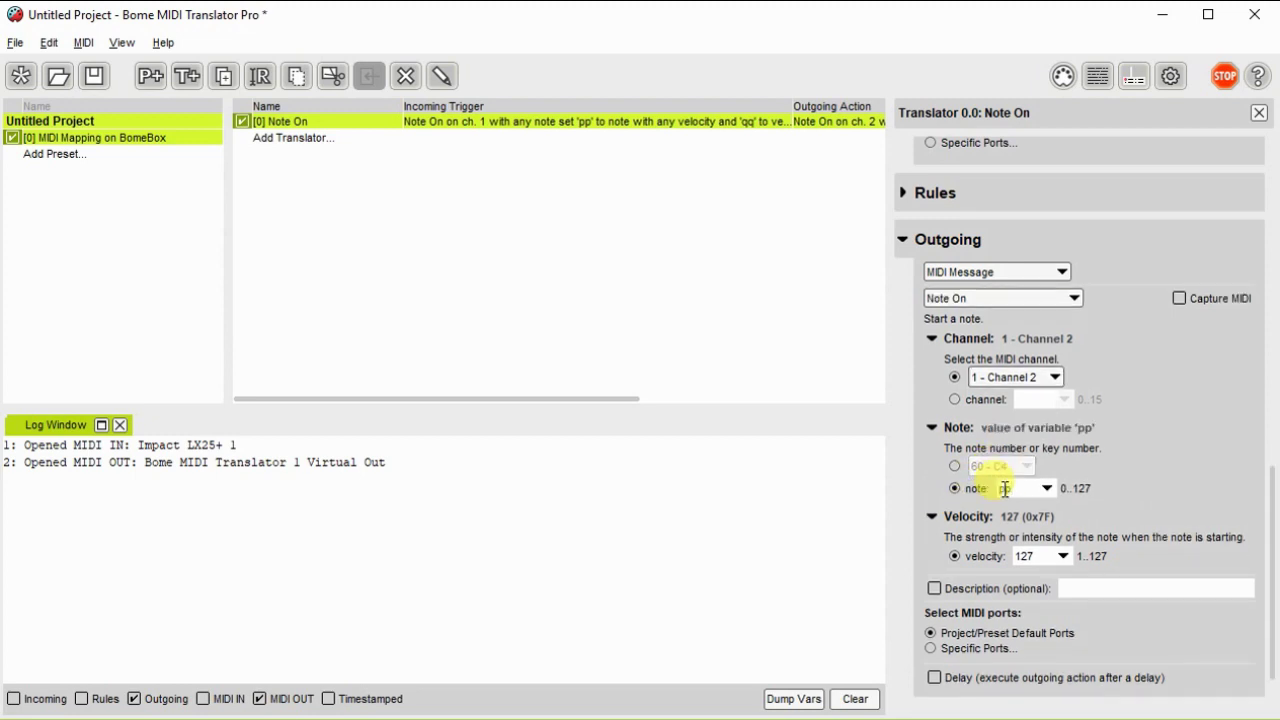
double_click(1025, 556)
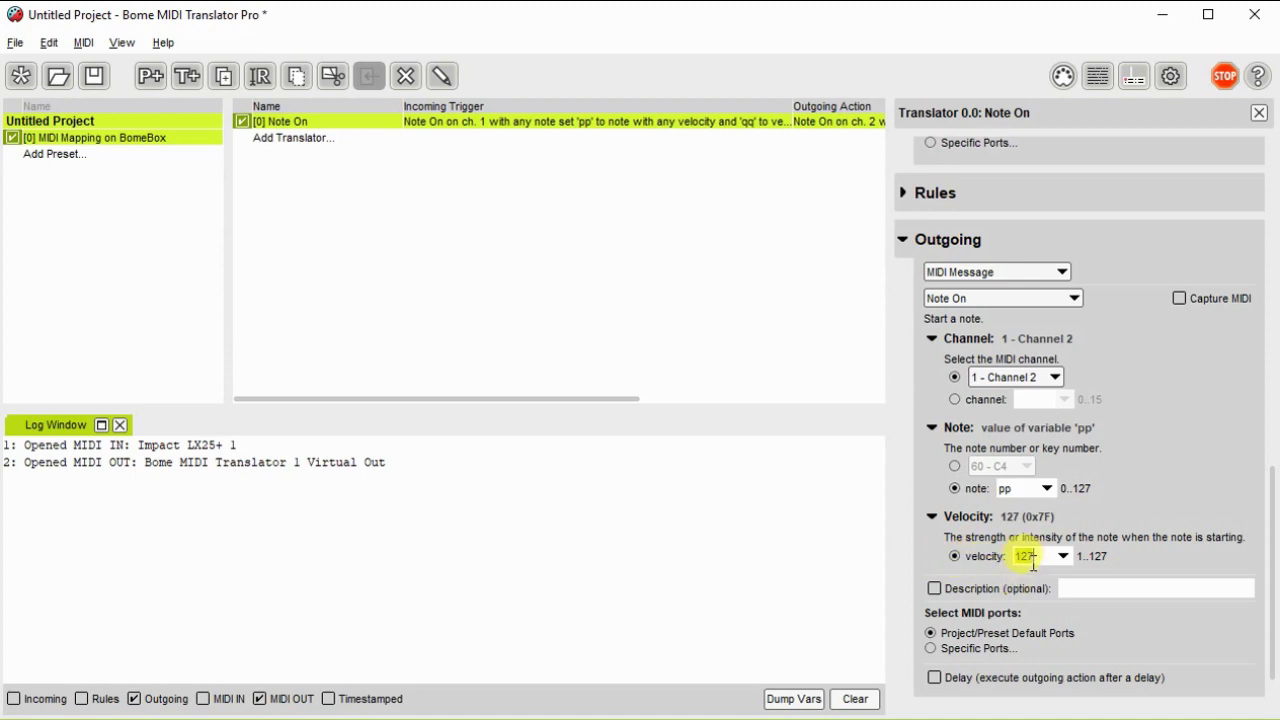
text(qq)
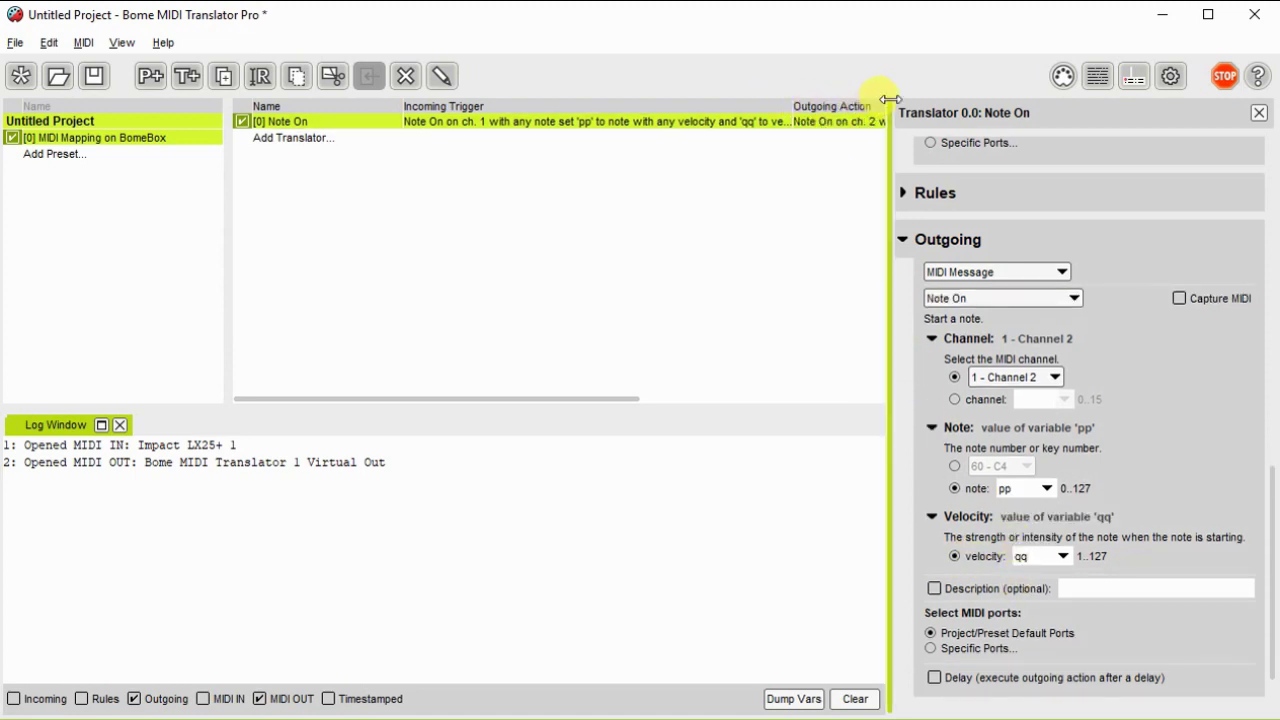
- Widen the translator list and narrow its Incoming Trigger column to make room for the full Outgoing Action text
drag(886, 101, 918, 94)
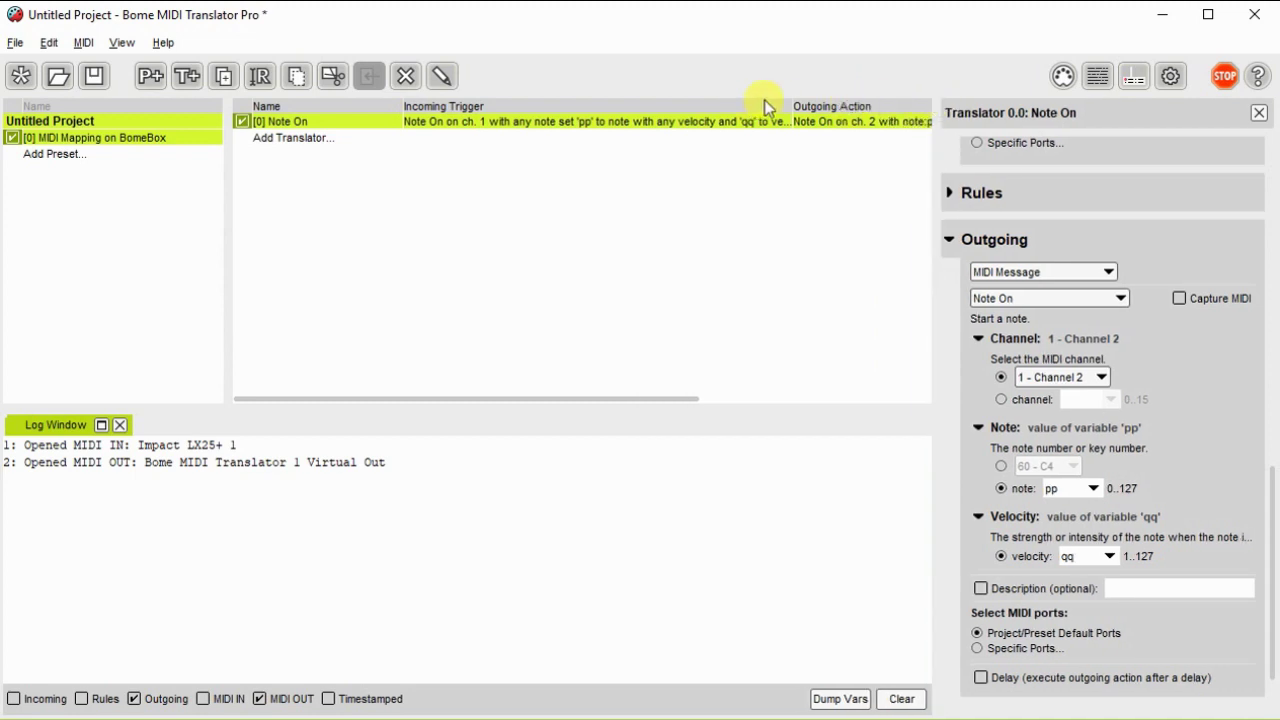
drag(790, 104, 658, 104)
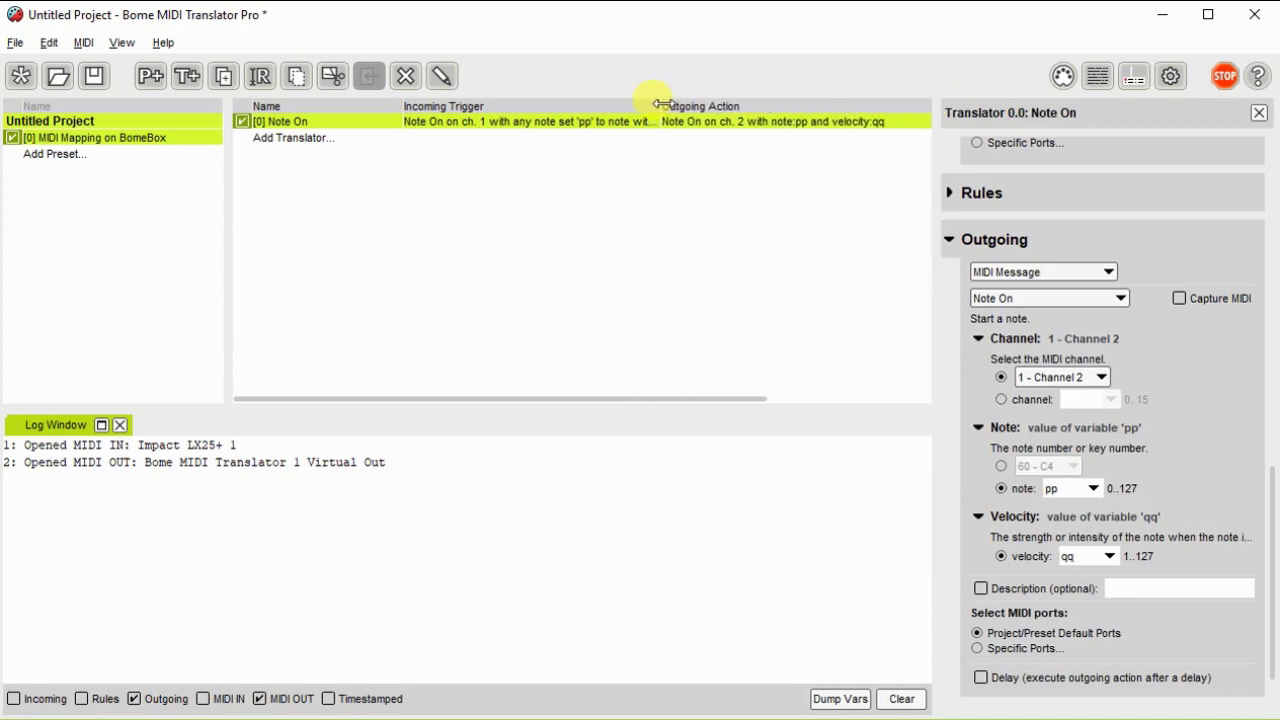
click(687, 142)
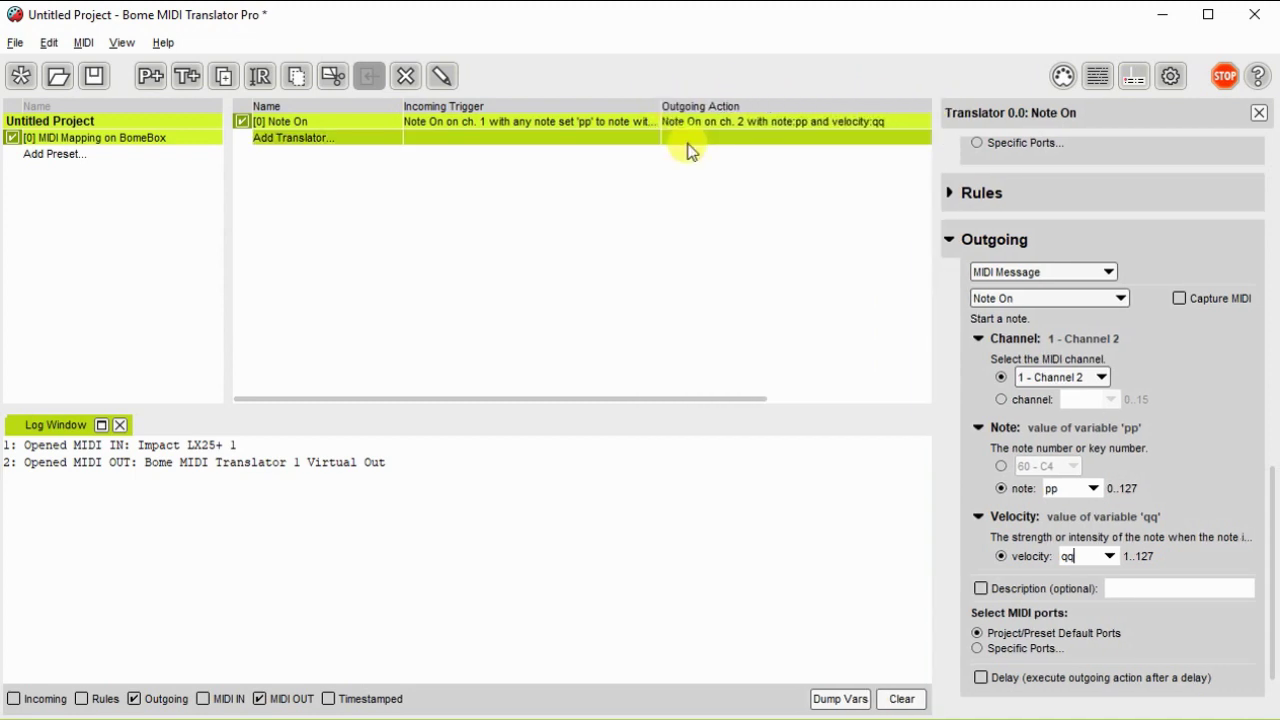
- Duplicate the Note On translator and rename the copy as Note Off
click(597, 122)
right_click(597, 122)
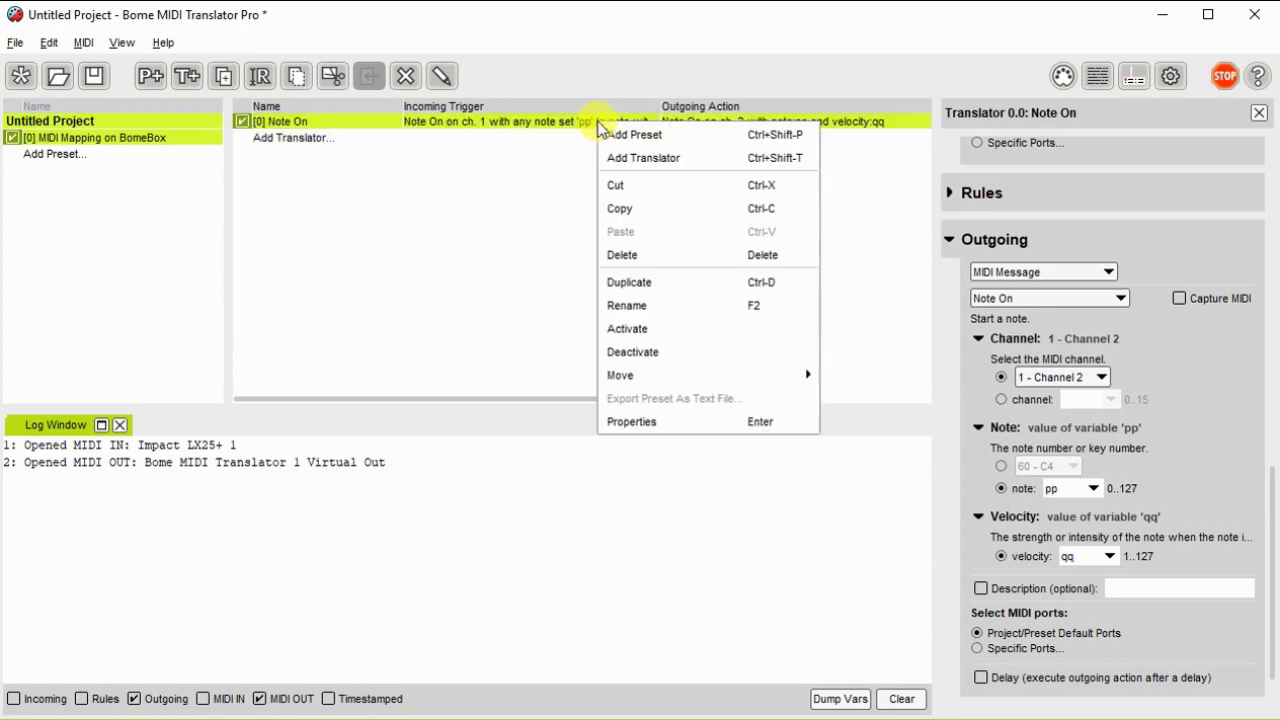
click(643, 280)
click(346, 137)
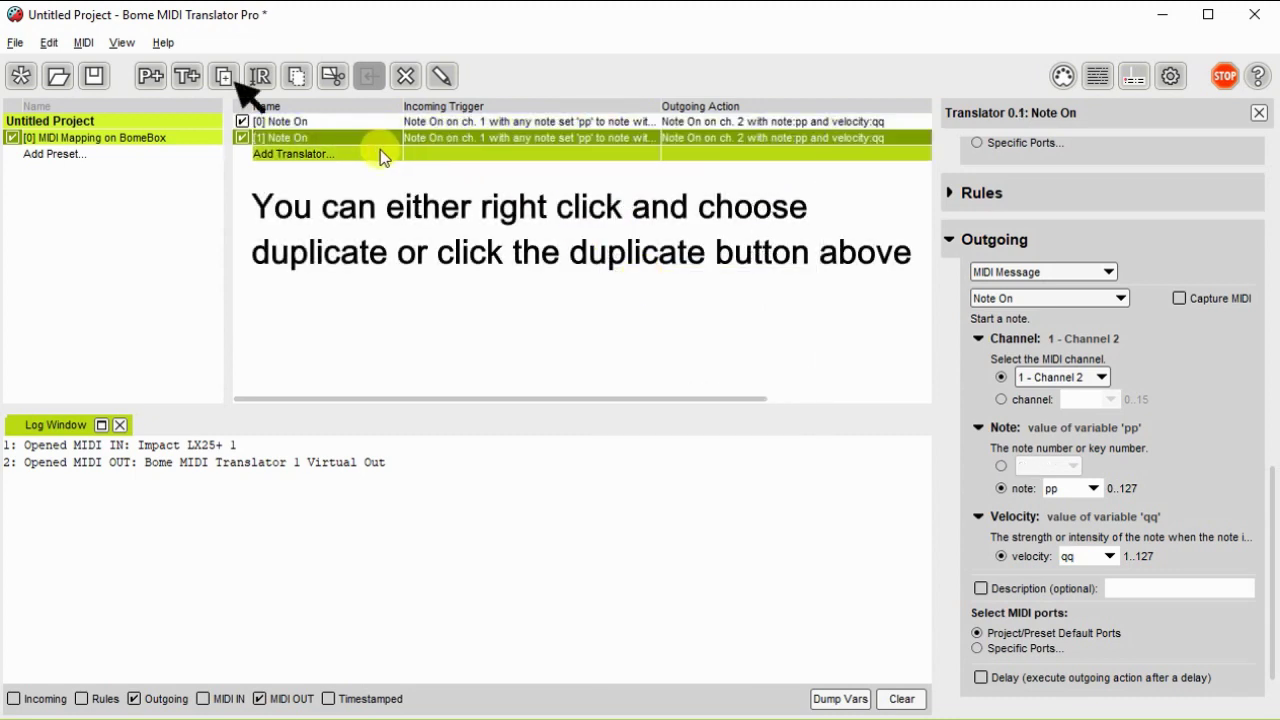
click(342, 138)
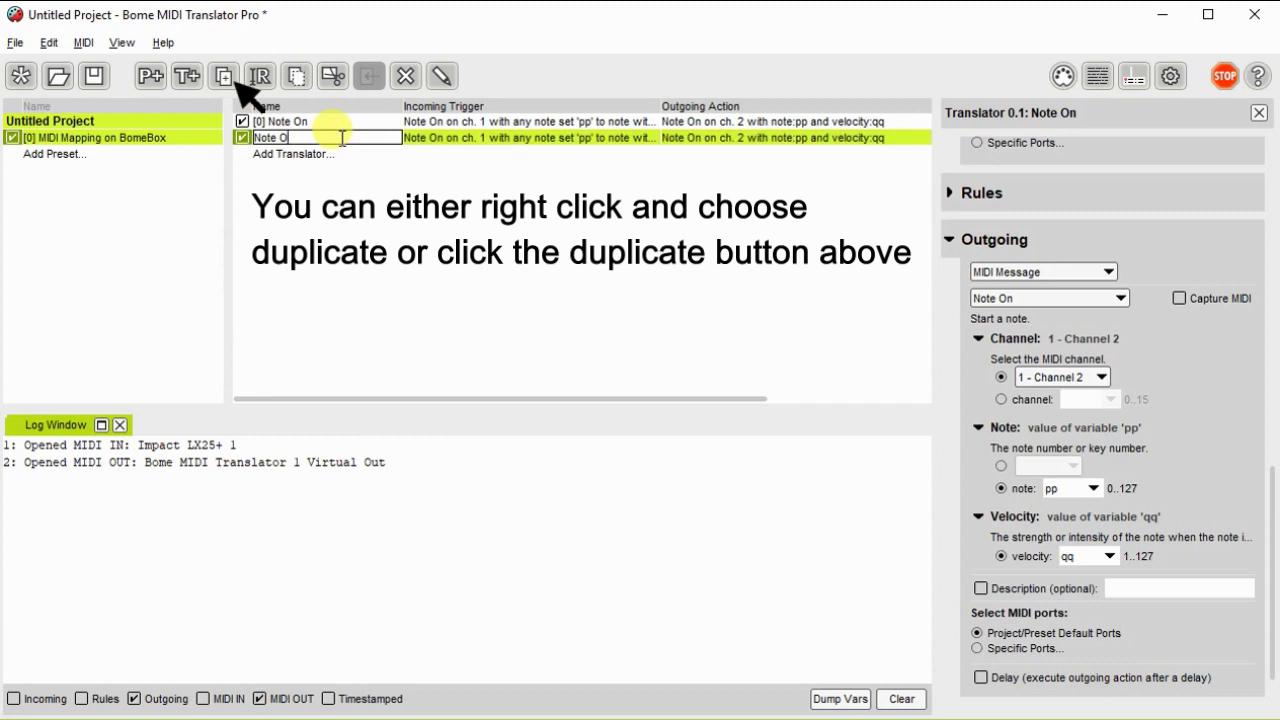
text(ff)
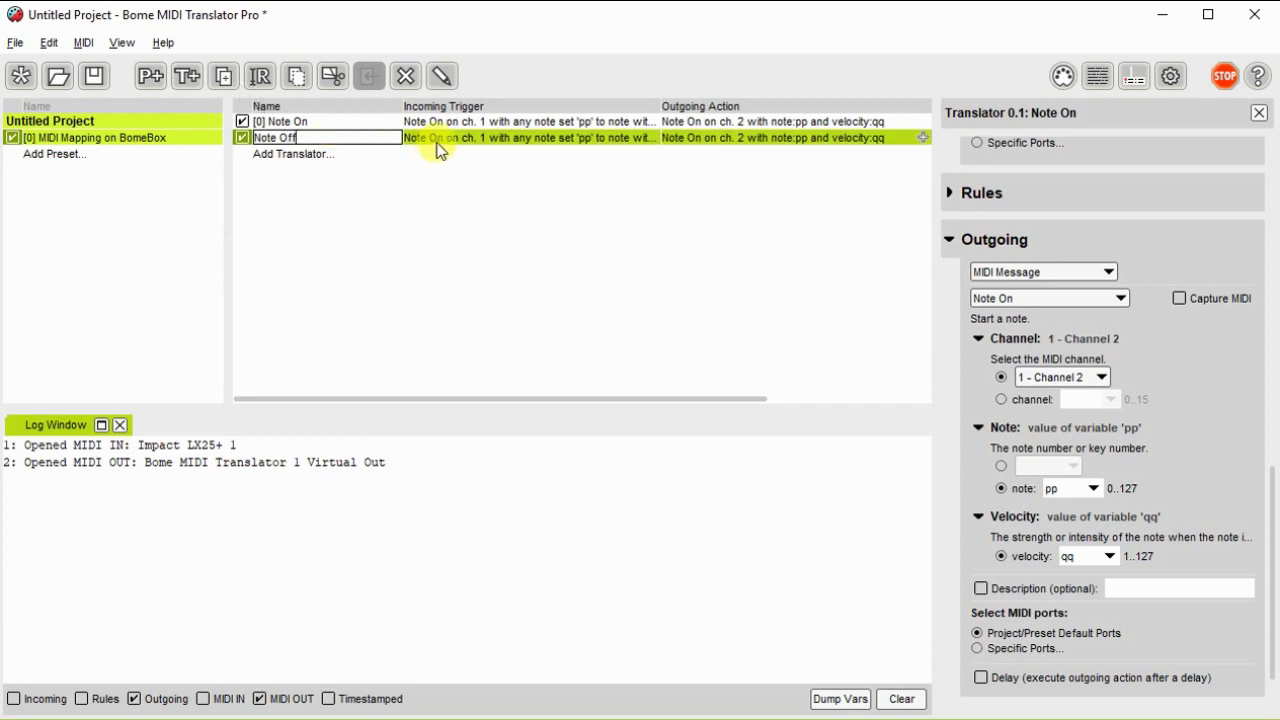
- Confirm the Note Off name and set the translator's outgoing and incoming message types to Note Off
key(Return)
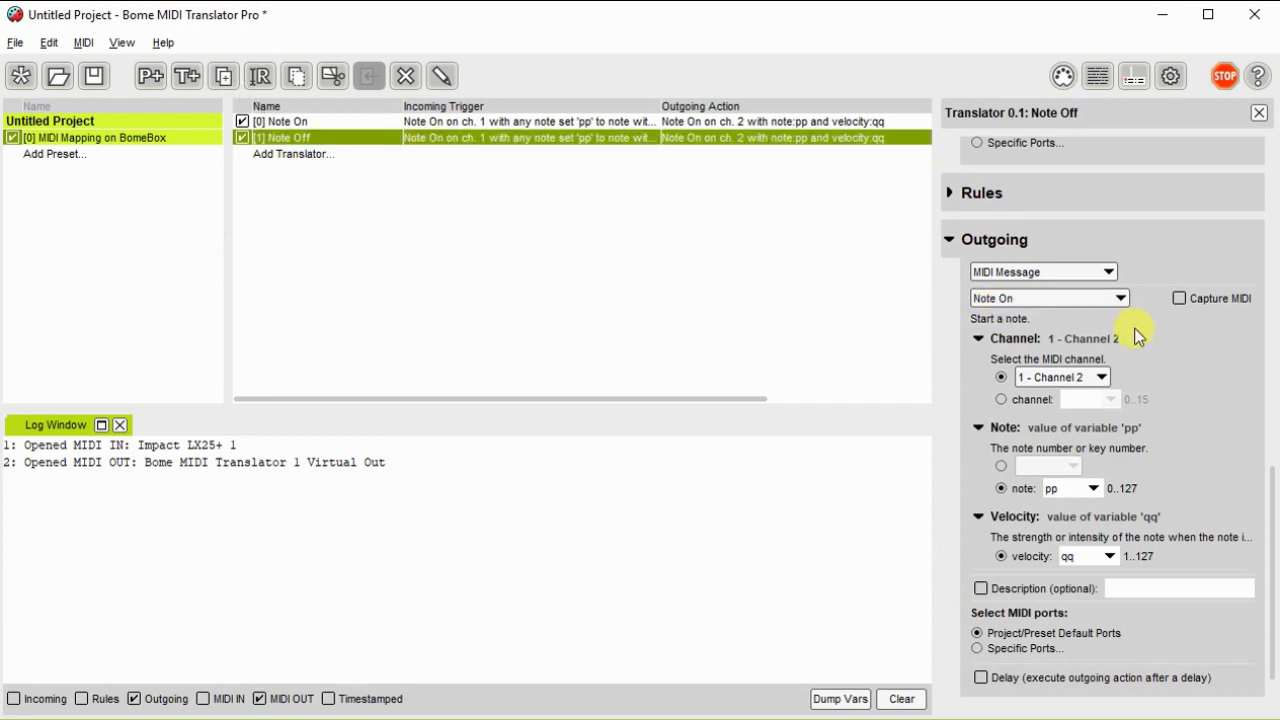
click(1120, 298)
click(1110, 332)
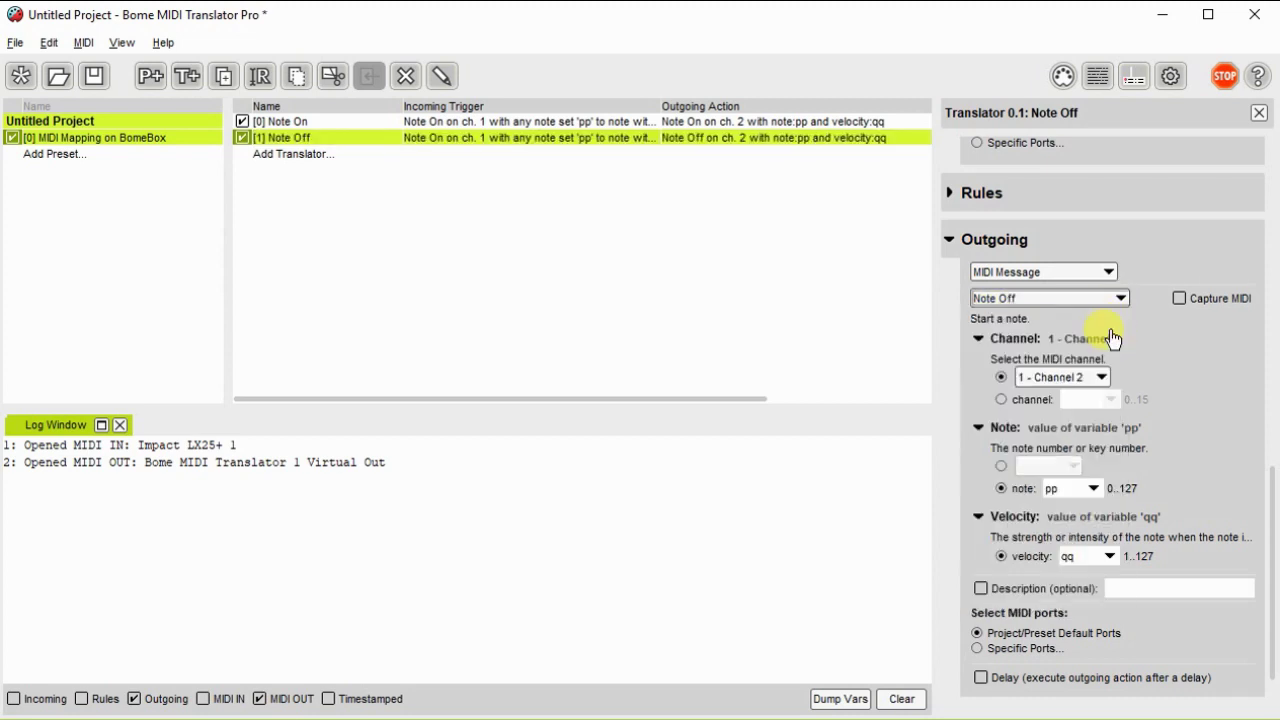
click(948, 250)
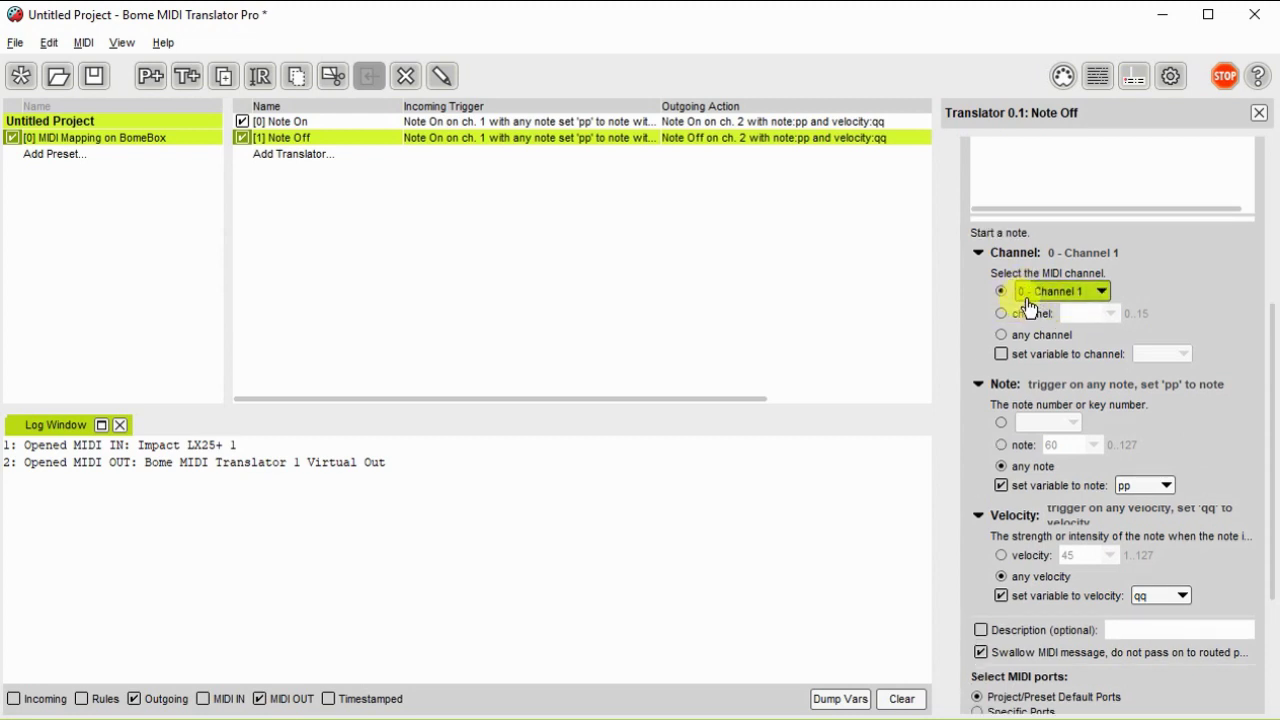
click(1120, 272)
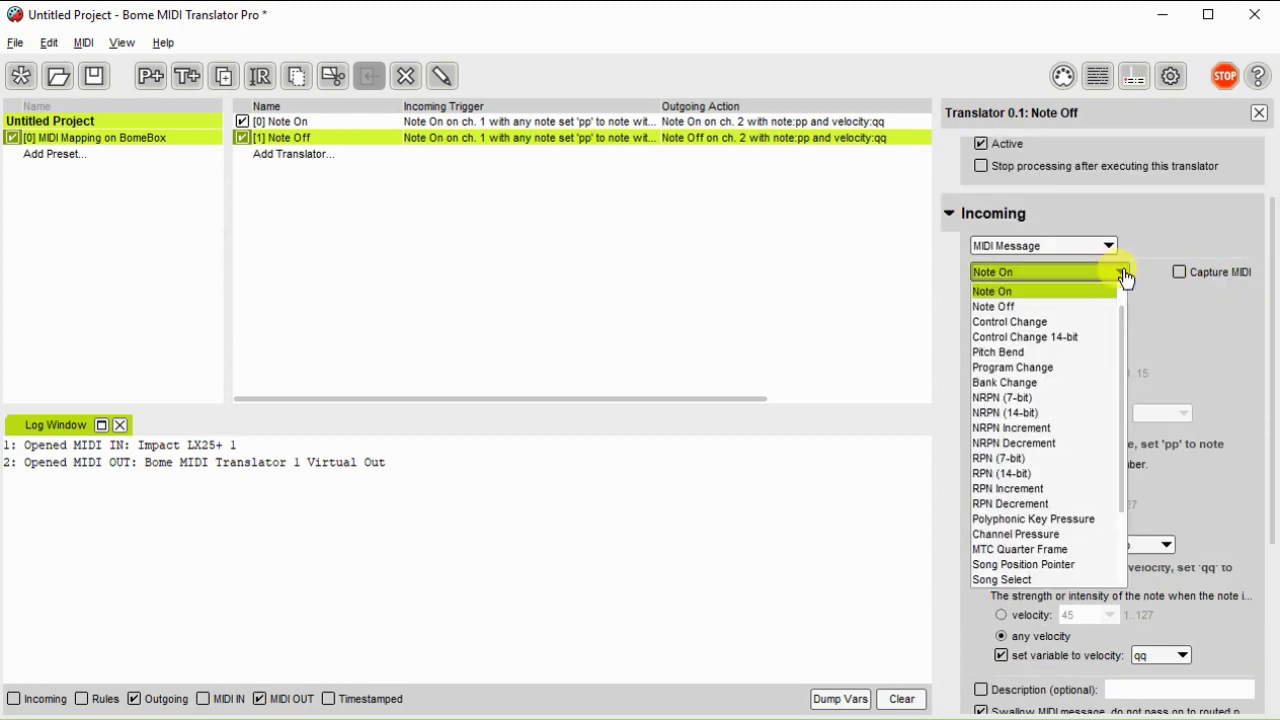
click(1082, 309)
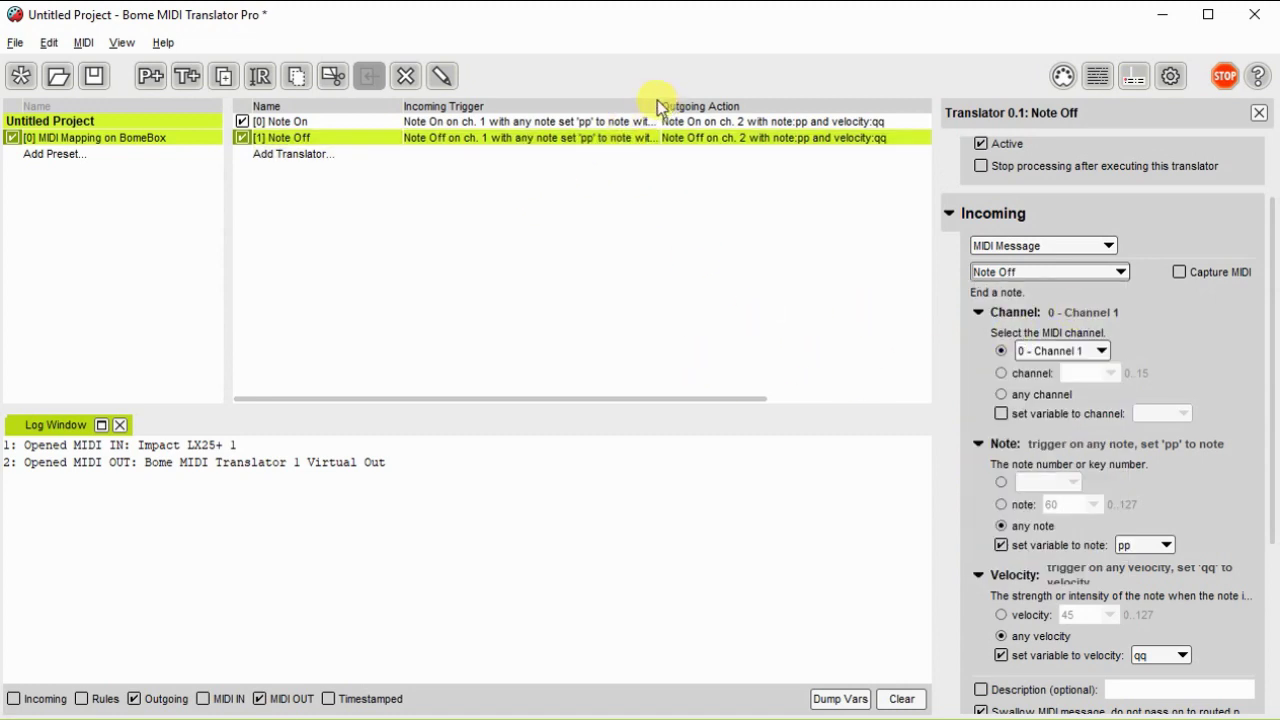
- Widen the Incoming Trigger column of the translator list and start saving the project under a new file name
drag(657, 104, 729, 104)
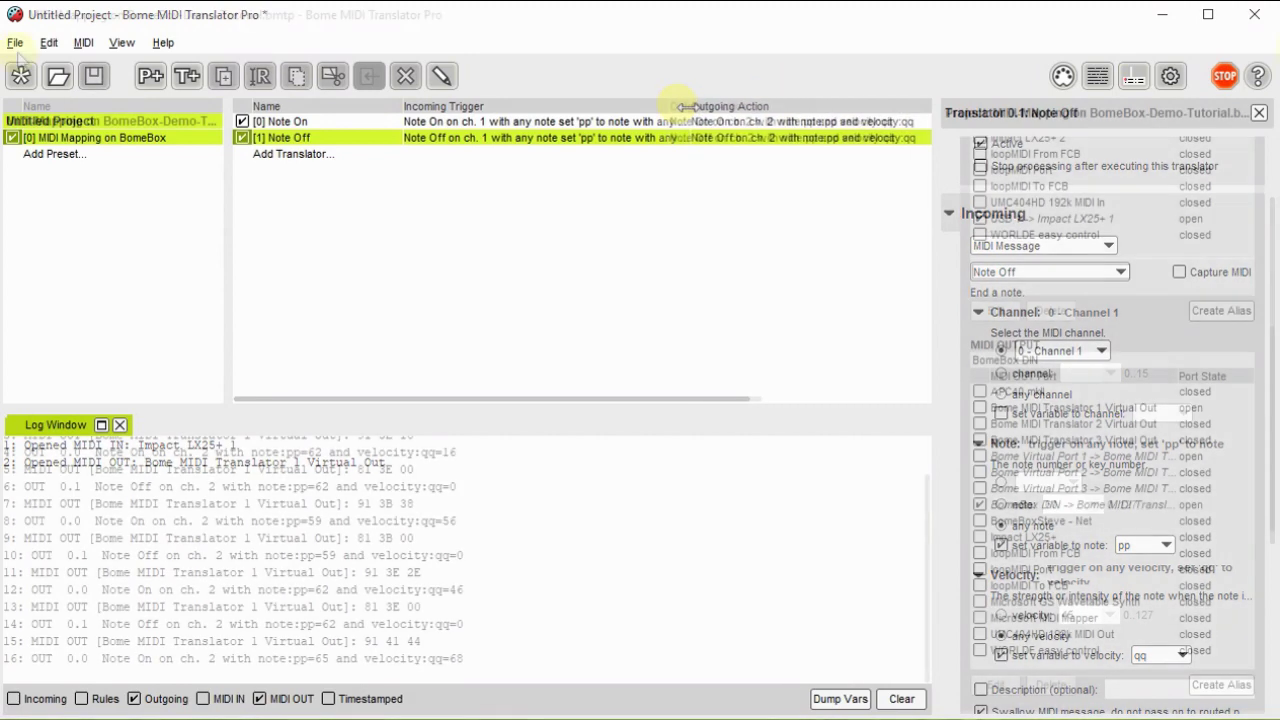
click(15, 42)
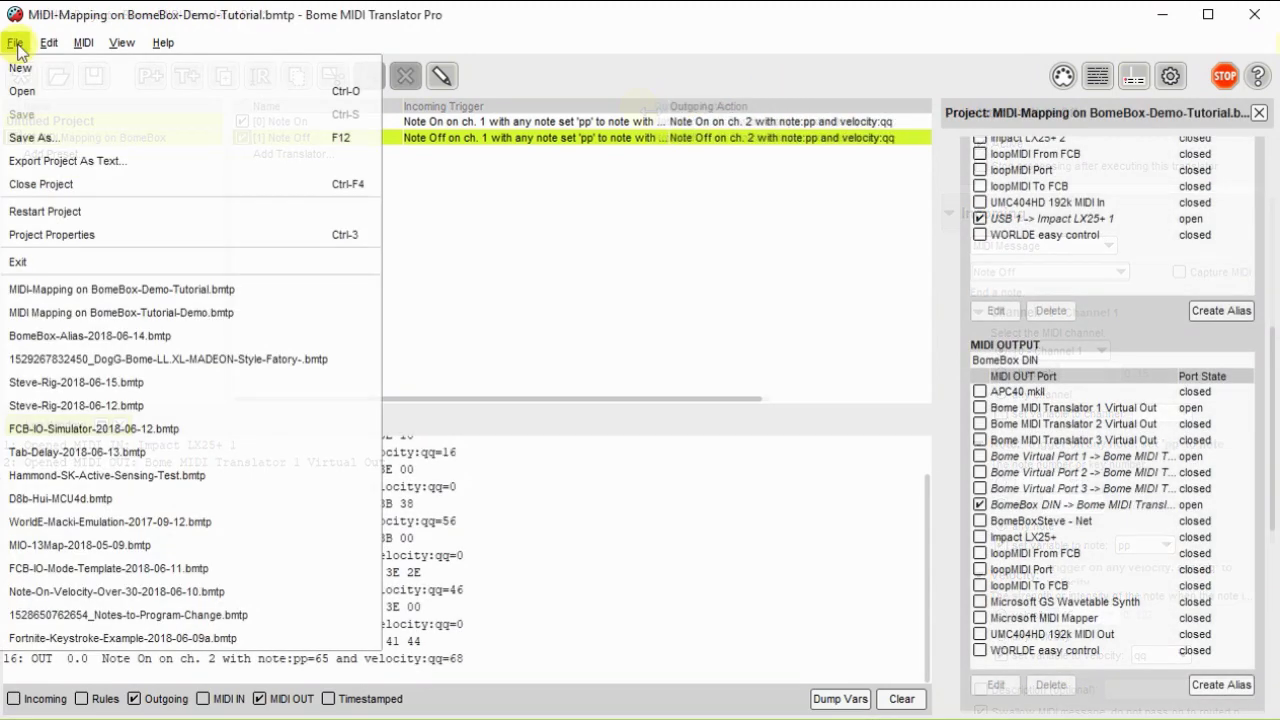
click(37, 140)
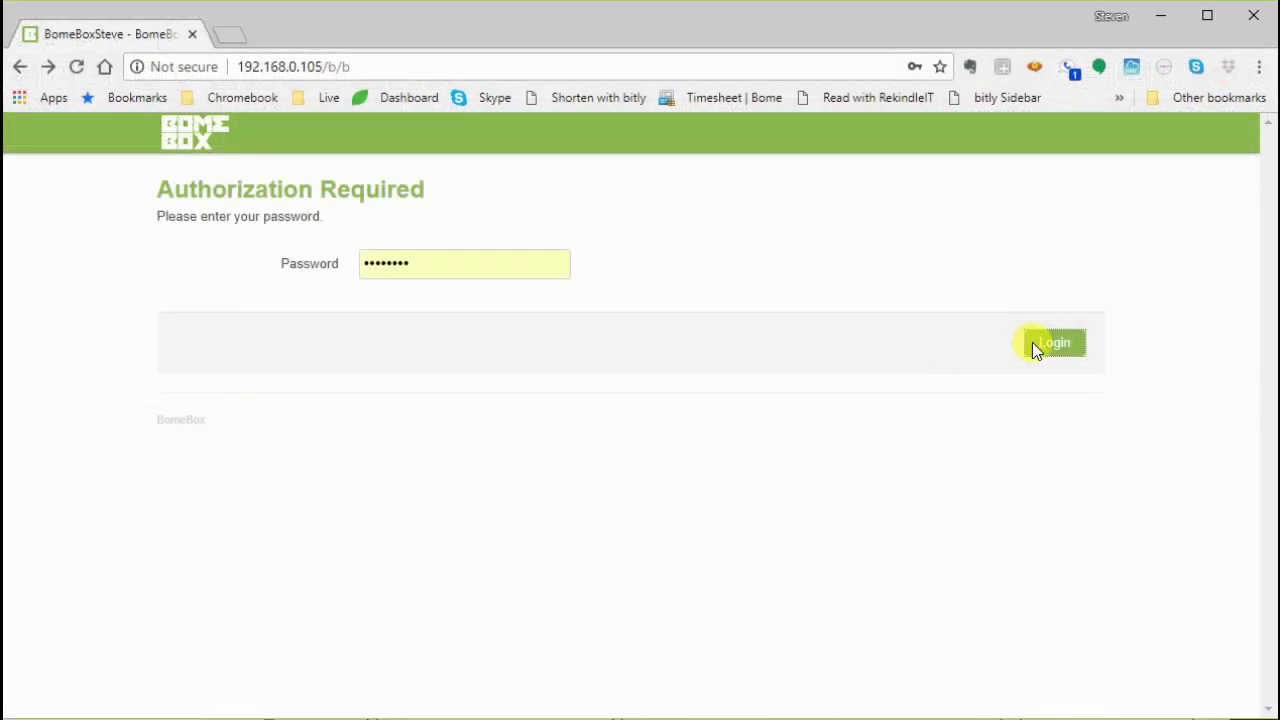
- Log in to the BomeBox web configuration with the prefilled password and open its MIDI Translator project page
click(1034, 346)
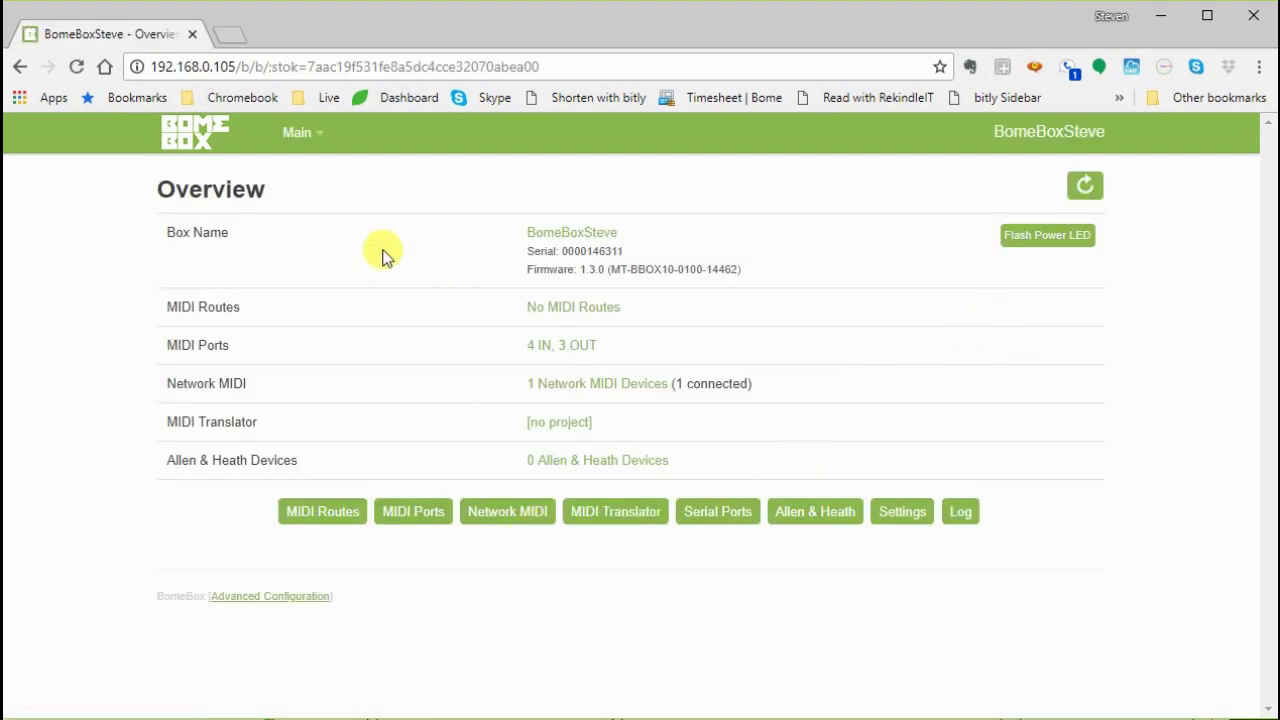
click(571, 432)
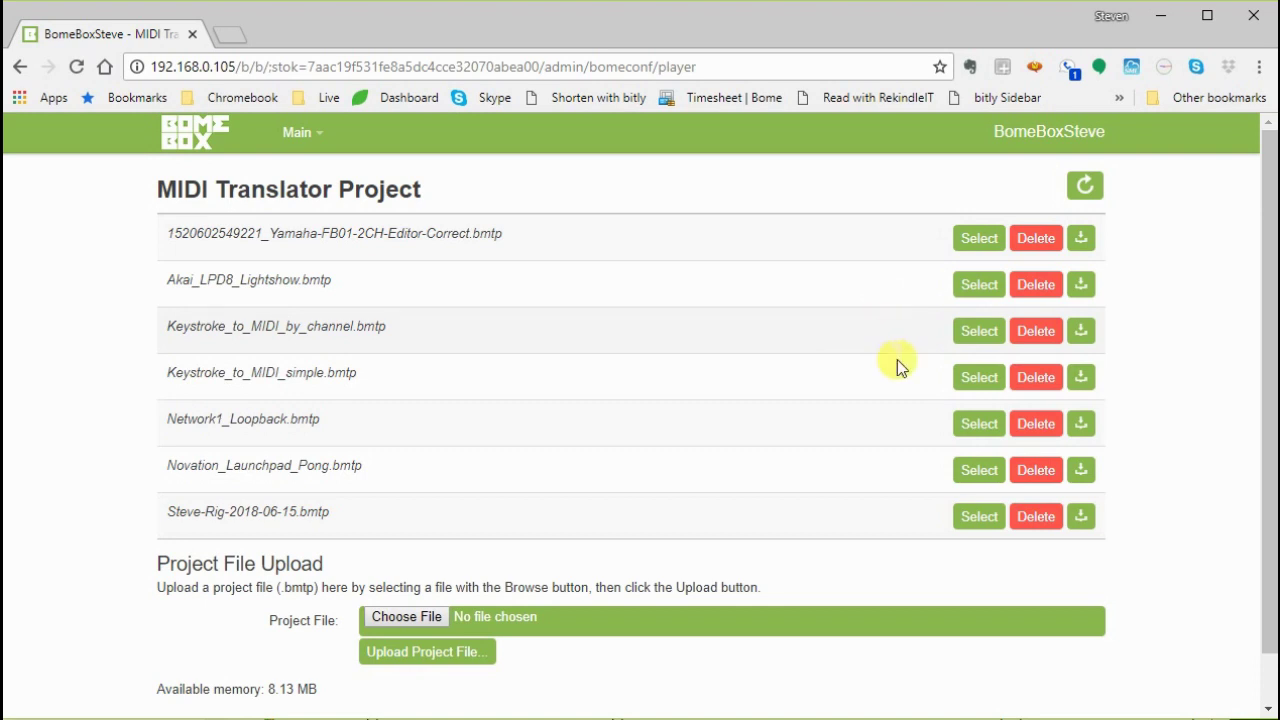
scroll(889, 400, down, 1)
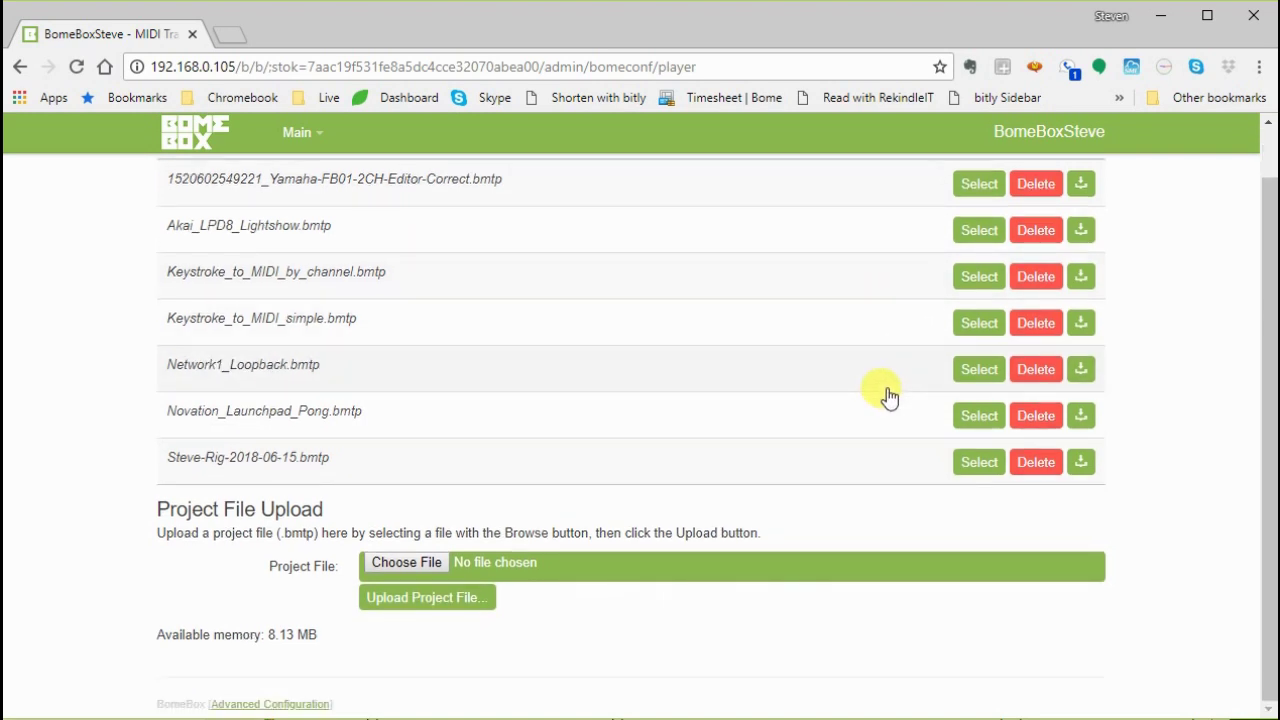
scroll(889, 397, up, 1)
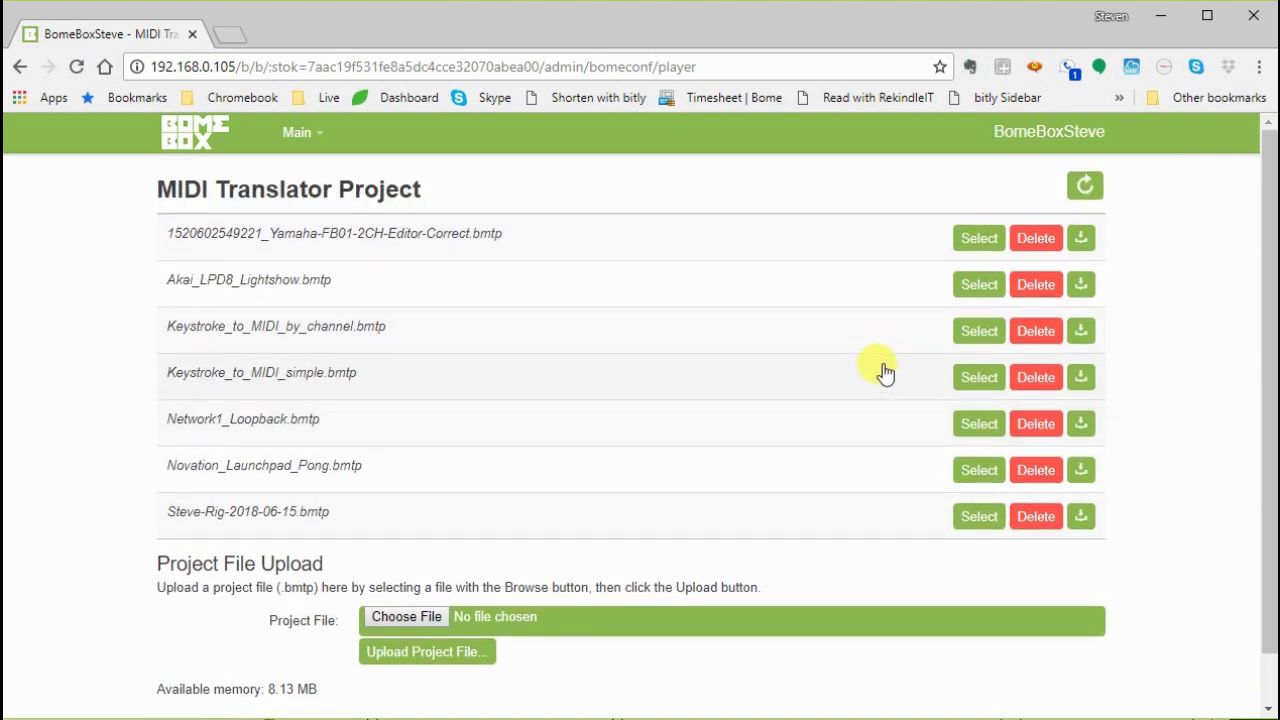
- Upload the project file MIDI Mapping on BomeBox-Tutorial-Demo.bmtp to the BomeBox and select it as the active project
click(410, 618)
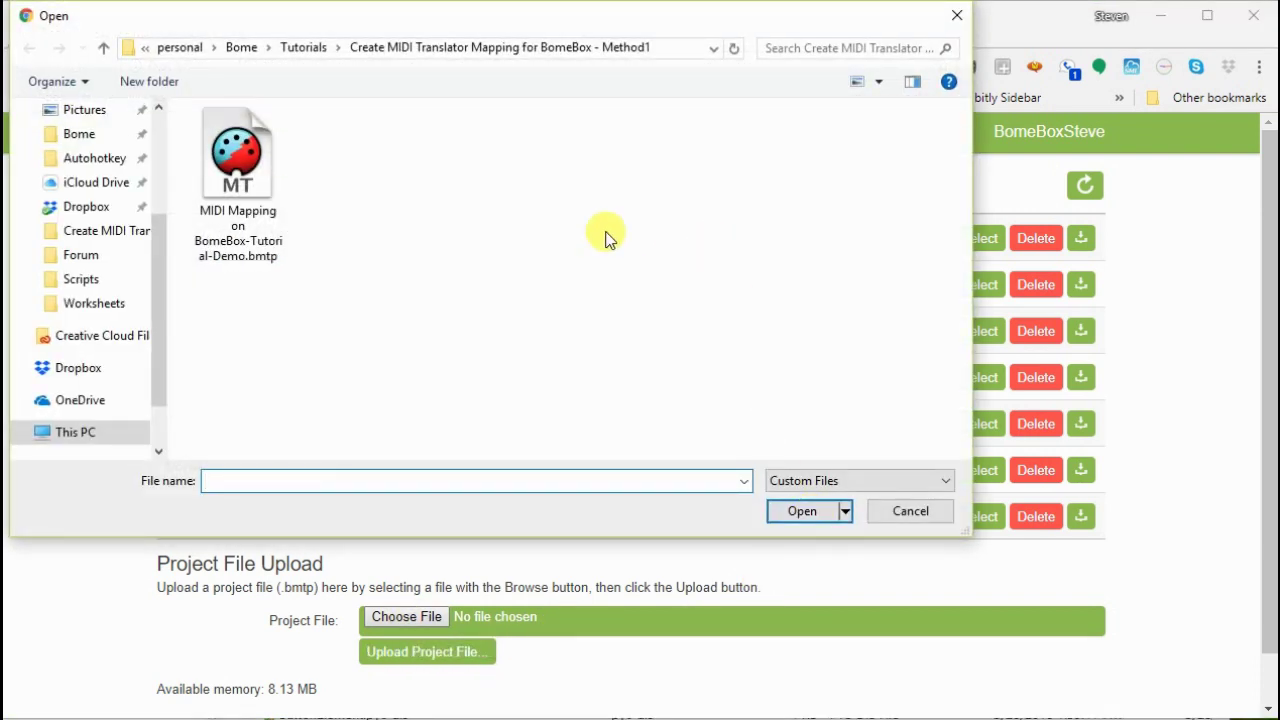
click(262, 218)
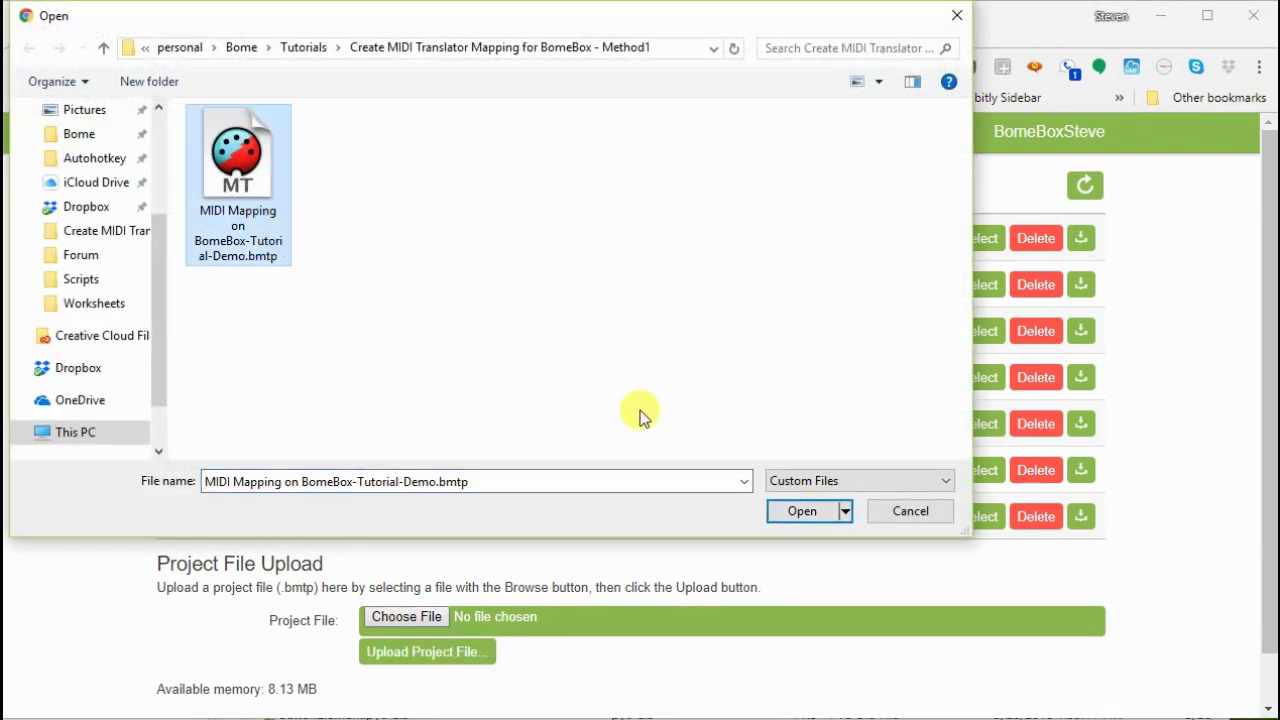
click(795, 521)
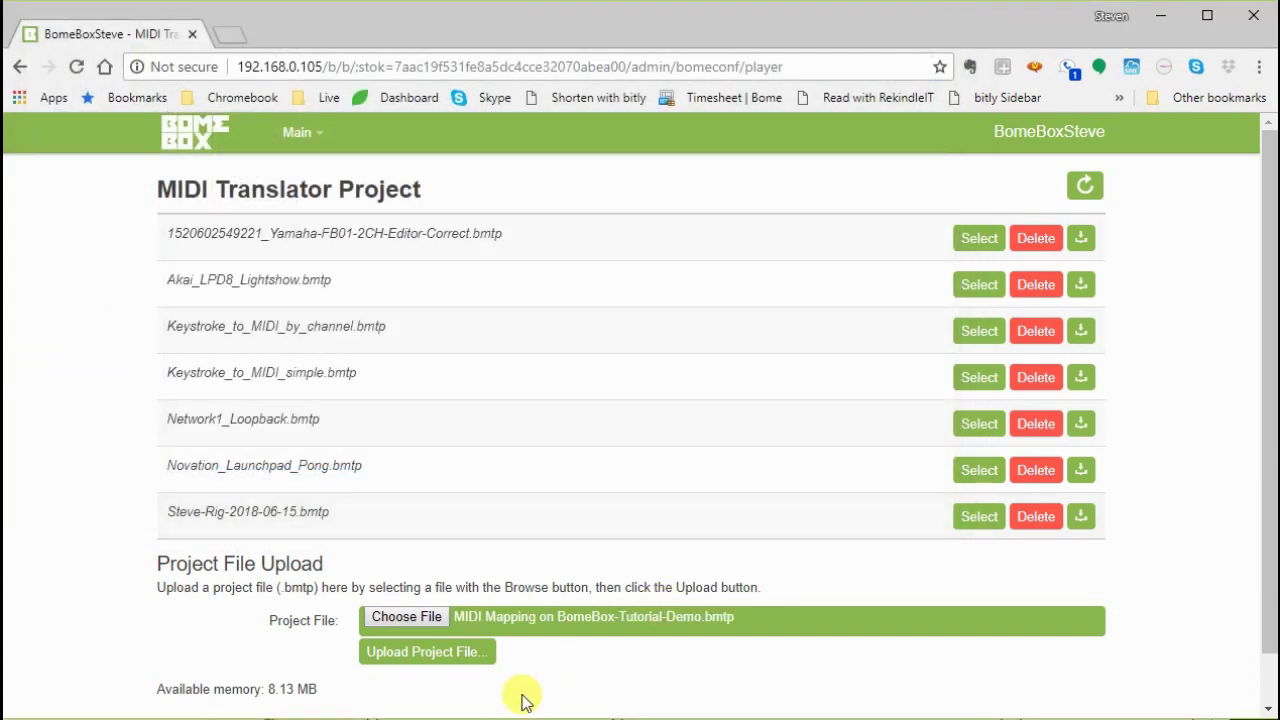
click(456, 664)
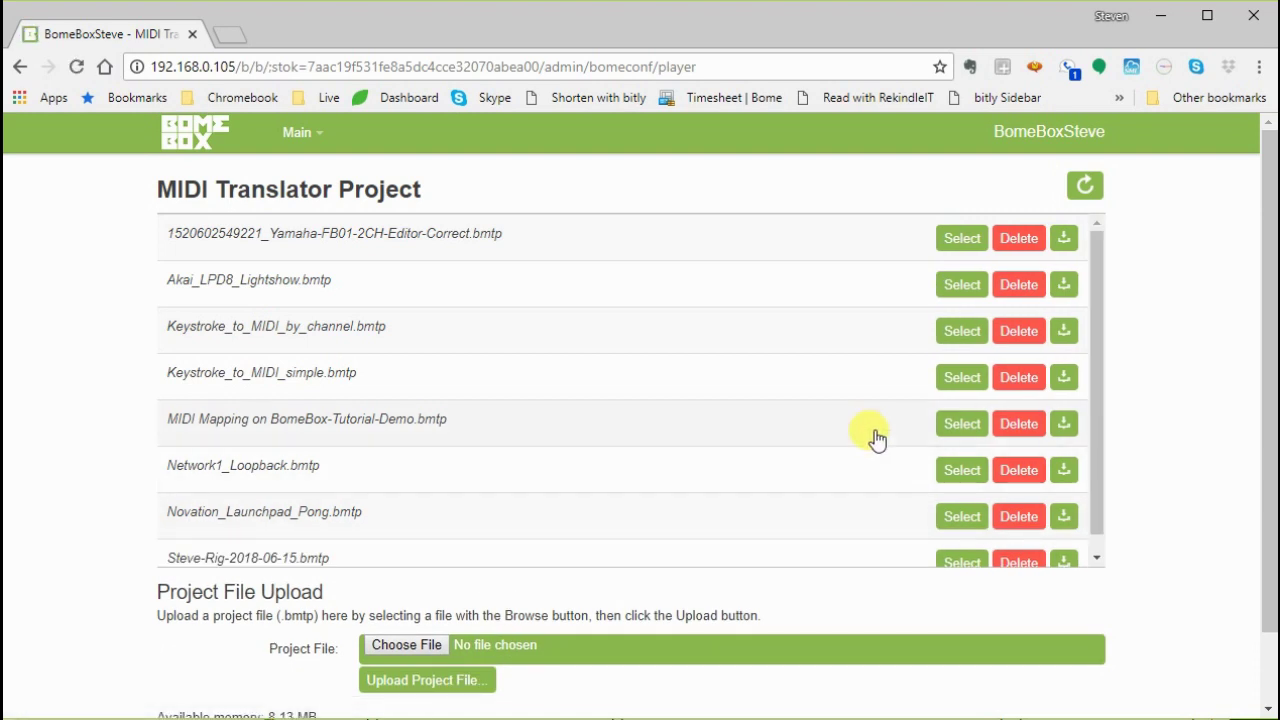
click(955, 424)
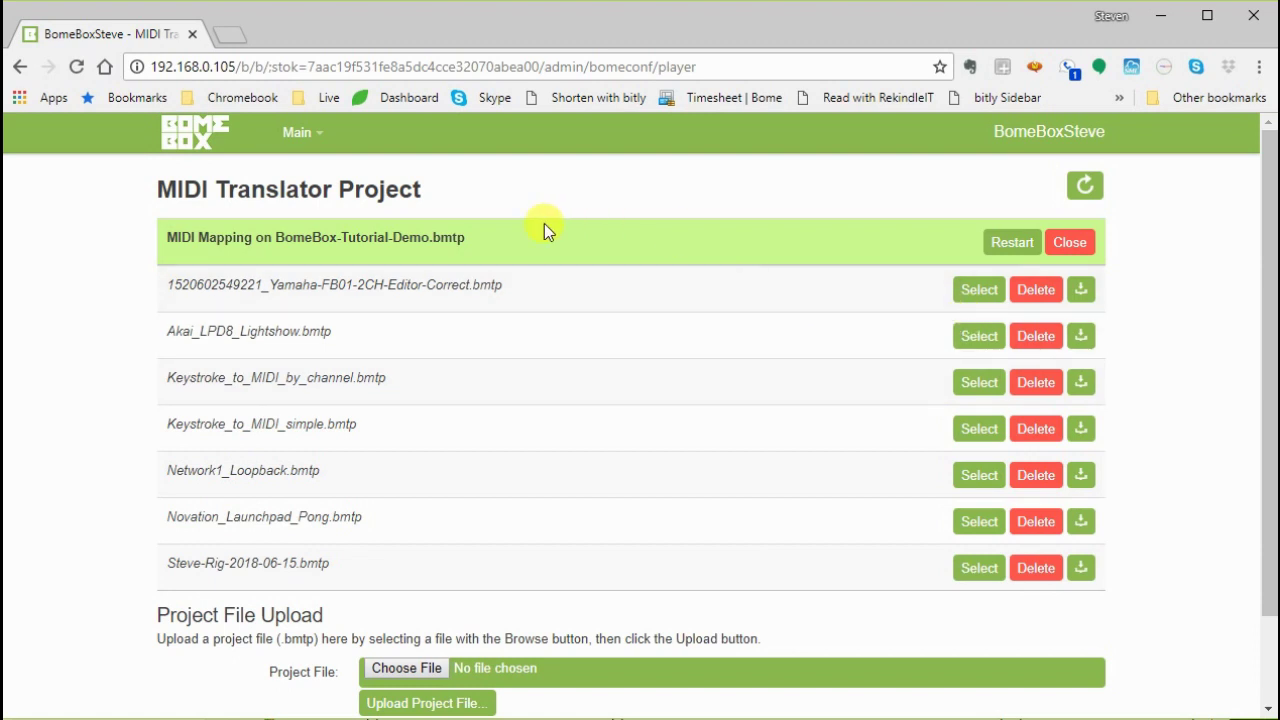
- Review the MIDI Ports page for the assignment and status of the input and output ports
click(306, 140)
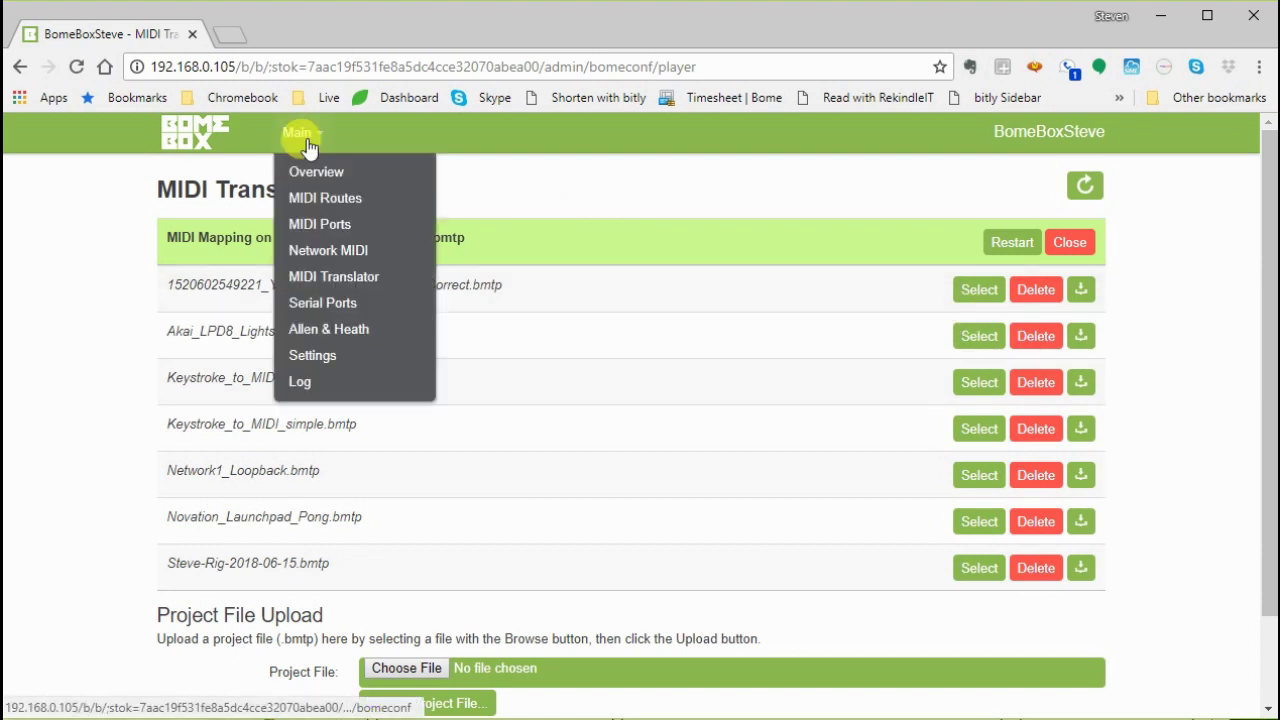
click(323, 225)
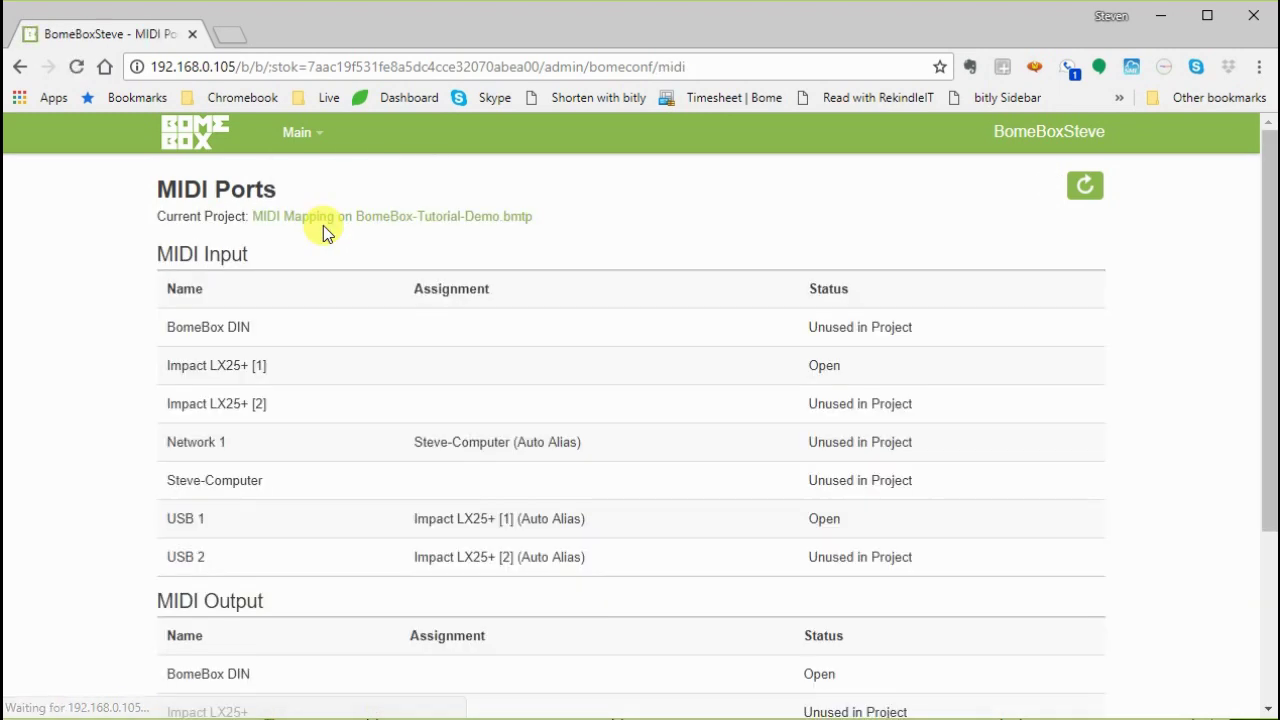
scroll(390, 465, down, 1)
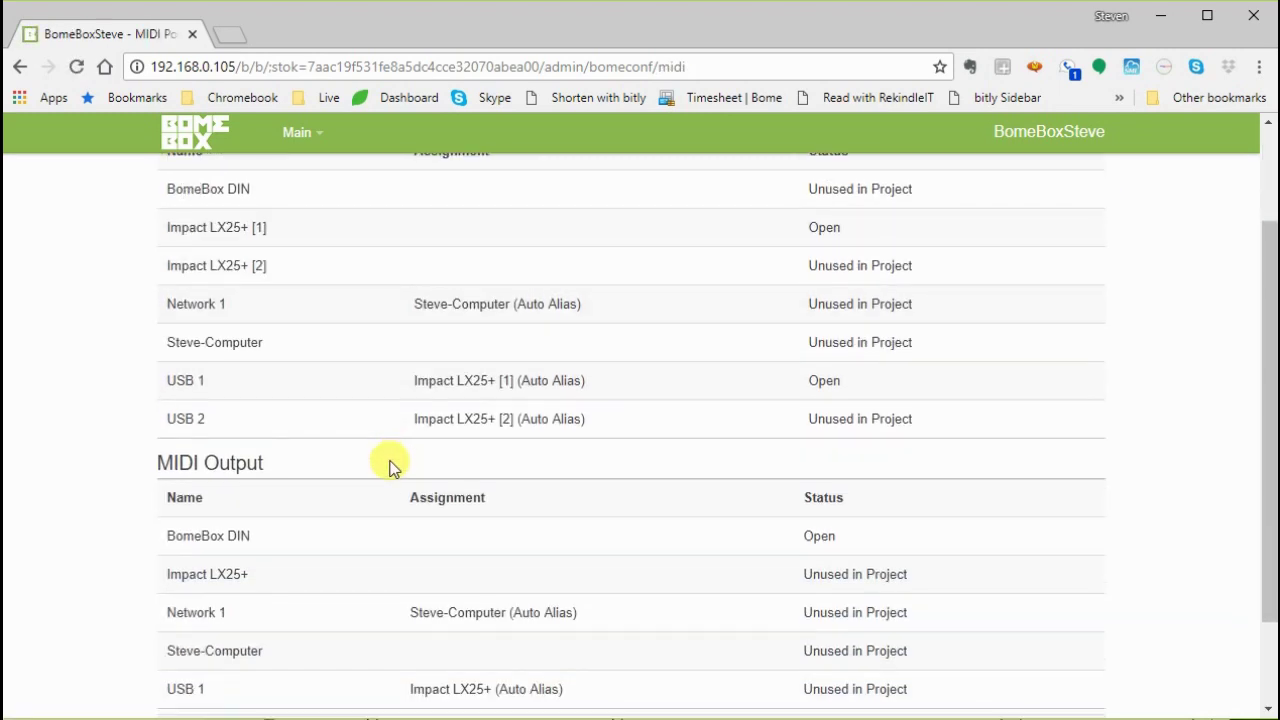
scroll(390, 465, down, 1)
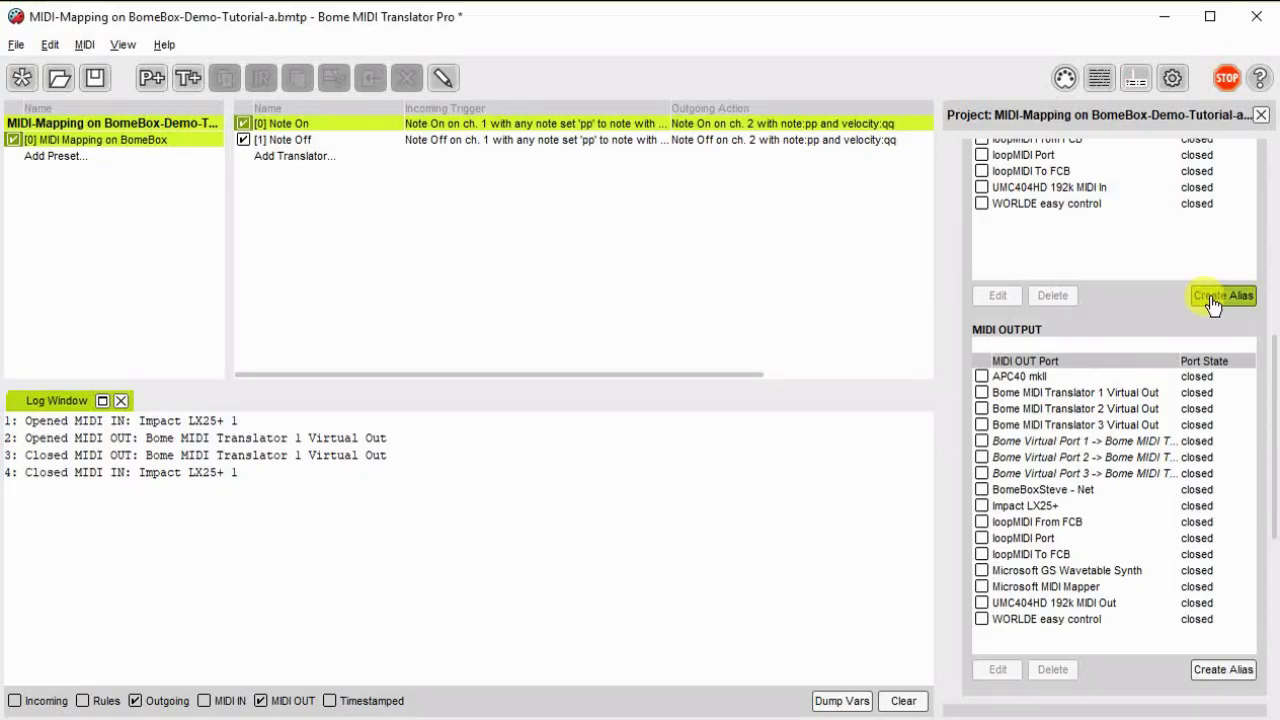
- Create a MIDI input alias My Input Device assigned to Impact LX25+ 1 and enable it for the project
click(1207, 298)
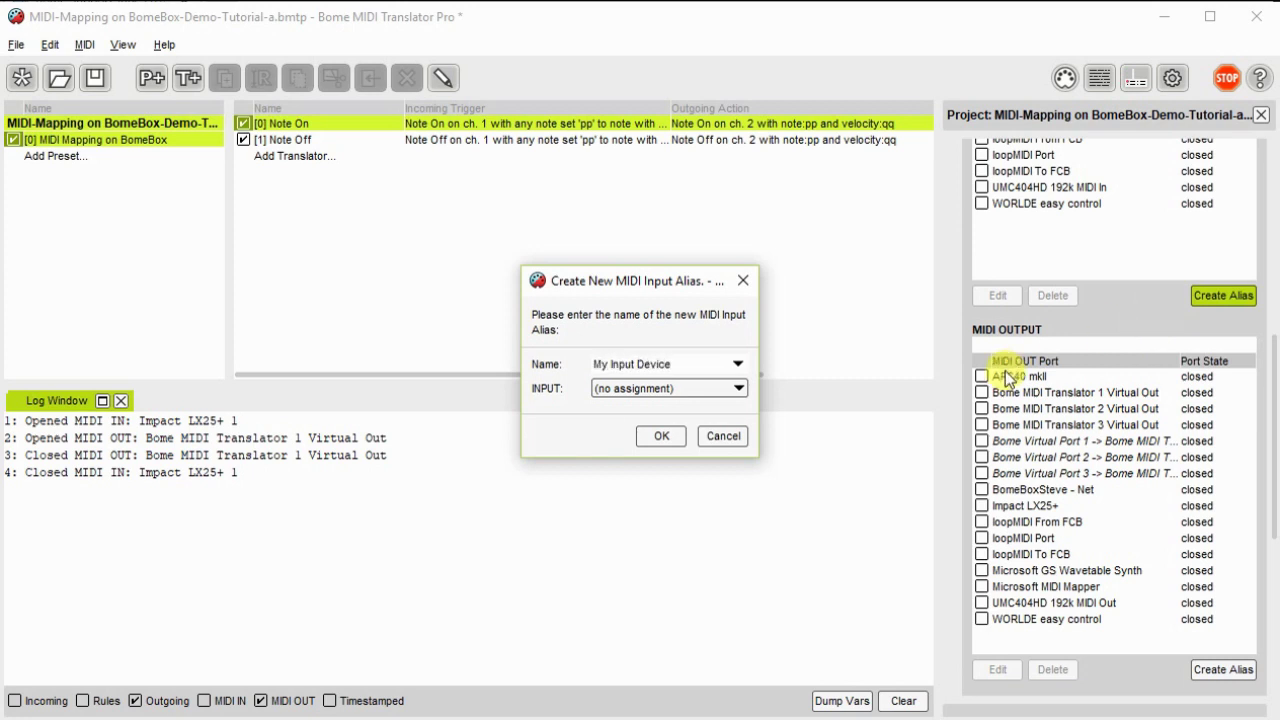
click(738, 390)
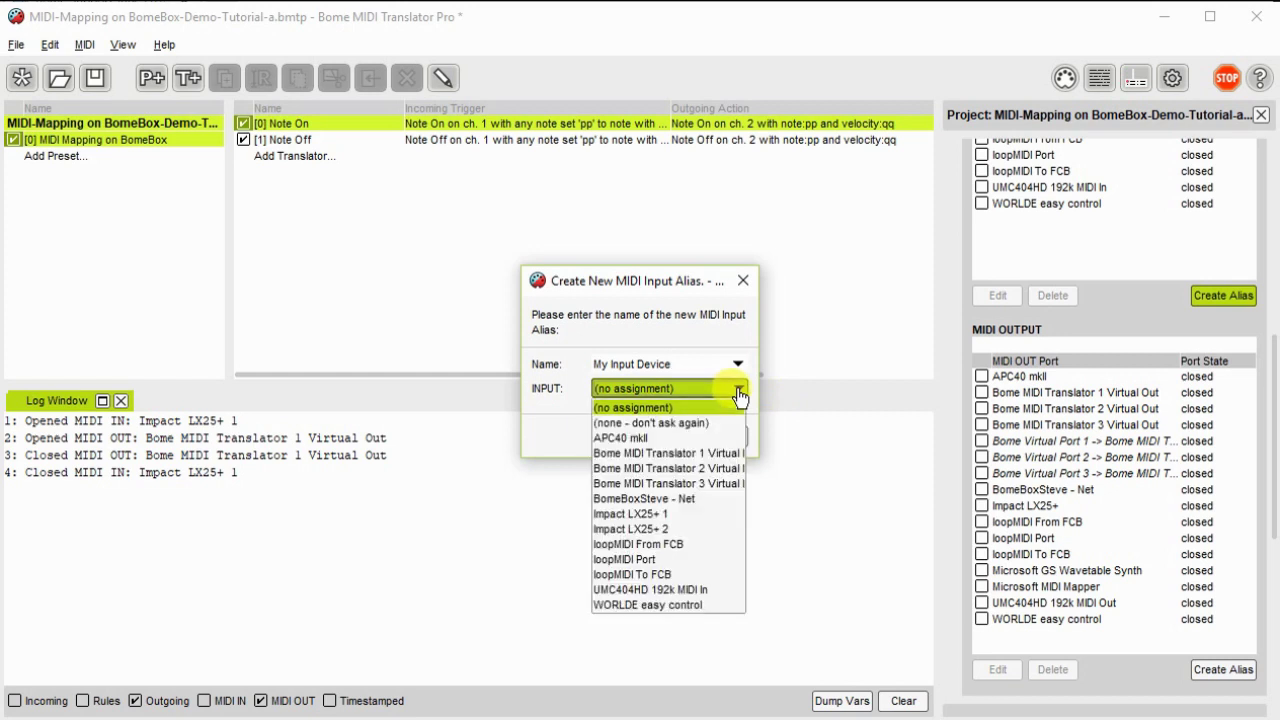
click(720, 512)
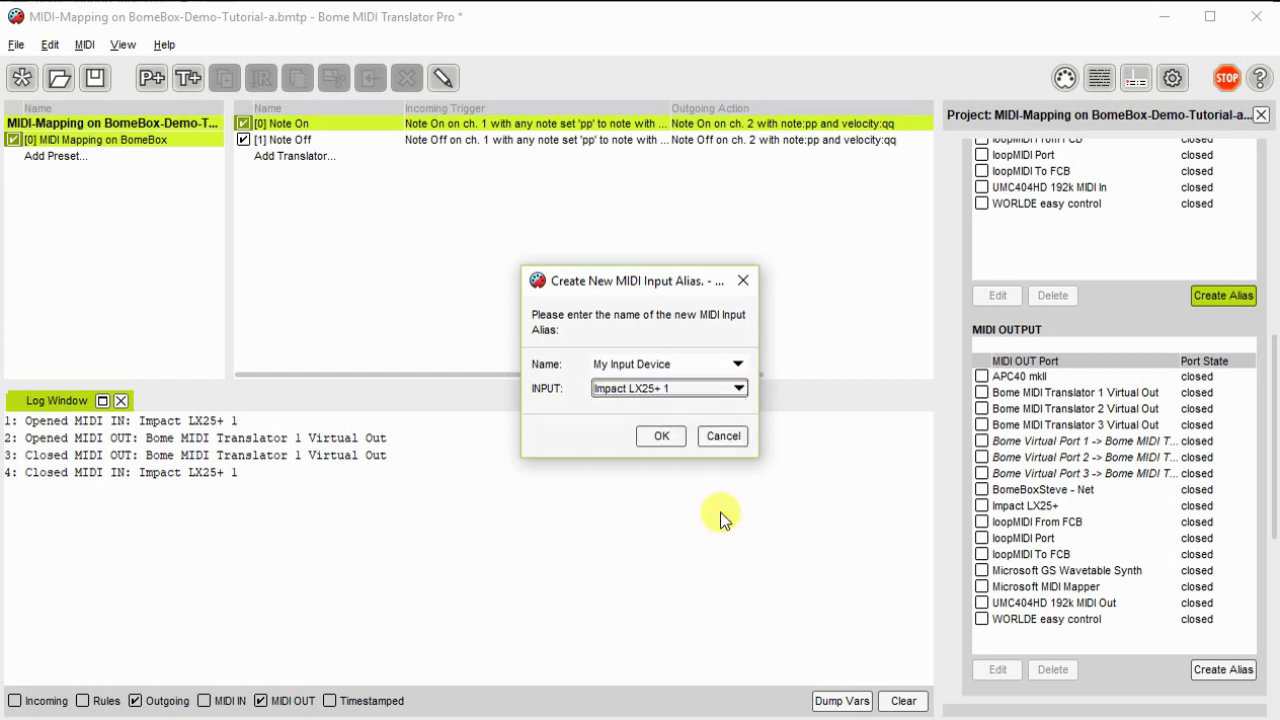
click(657, 434)
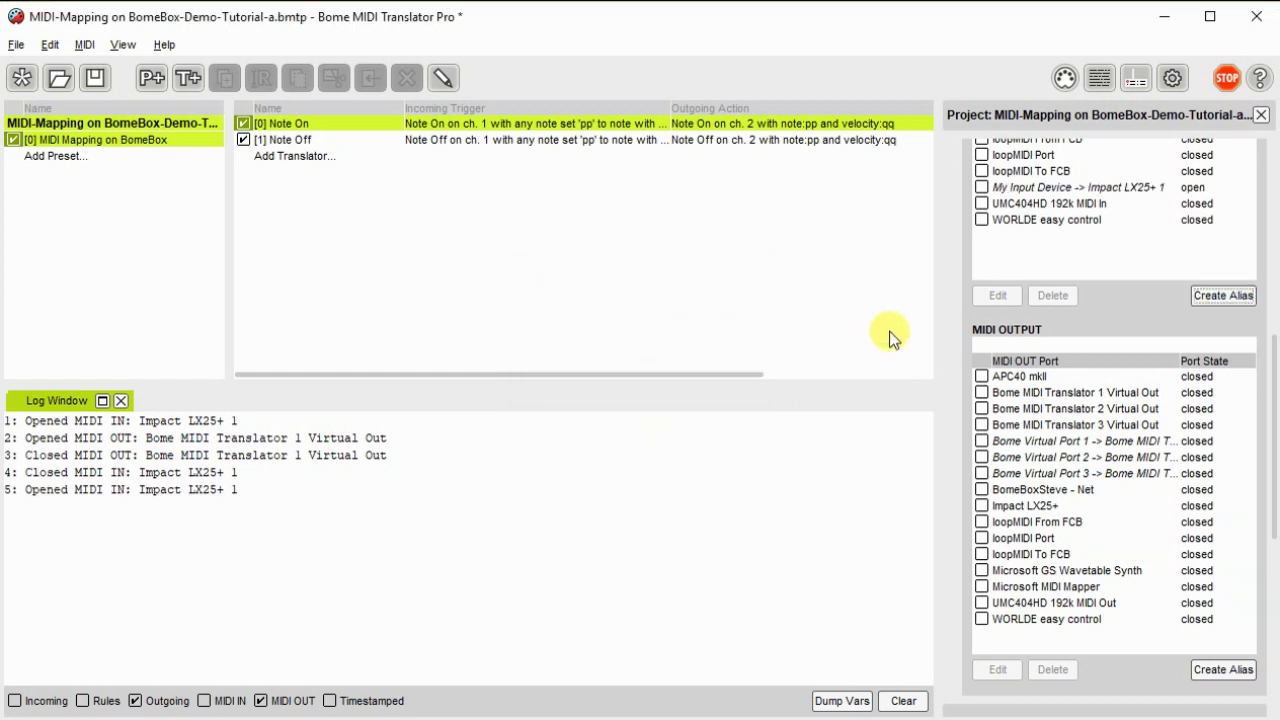
click(981, 187)
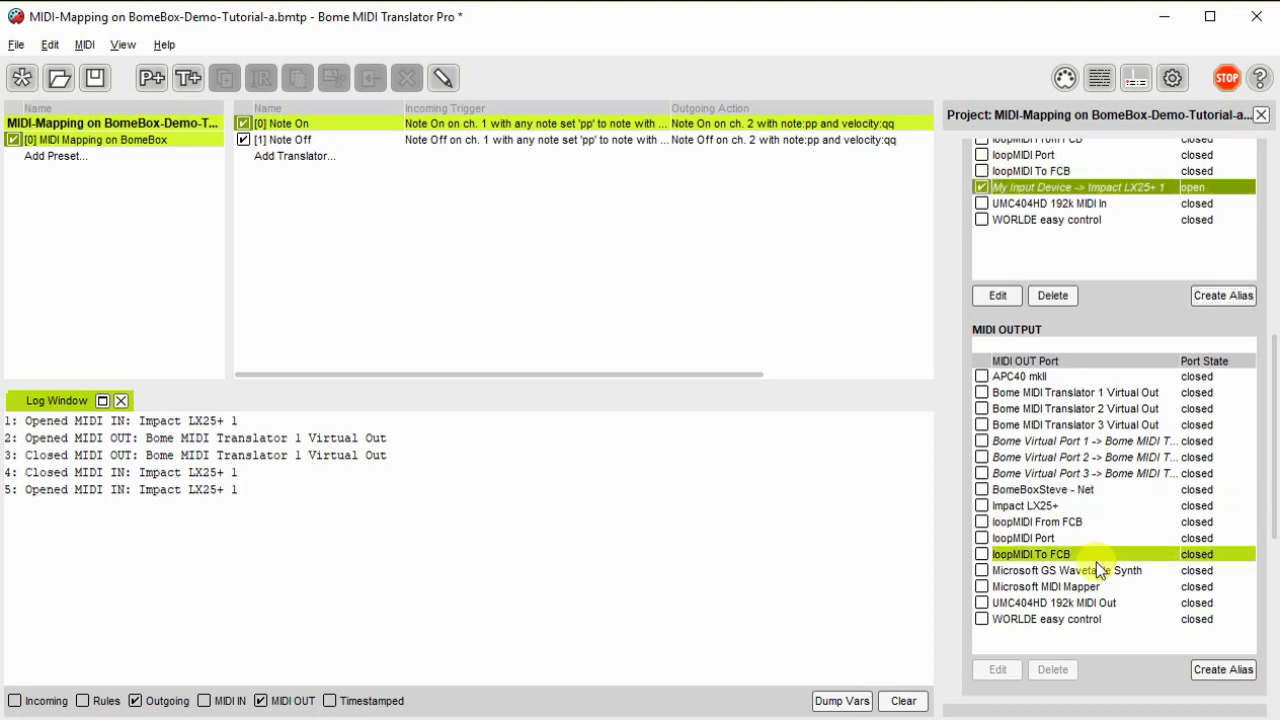
- Create a MIDI output alias My Output Device assigned to Bome MIDI Translator 1 Virtual Out and enable it for the project
click(1222, 669)
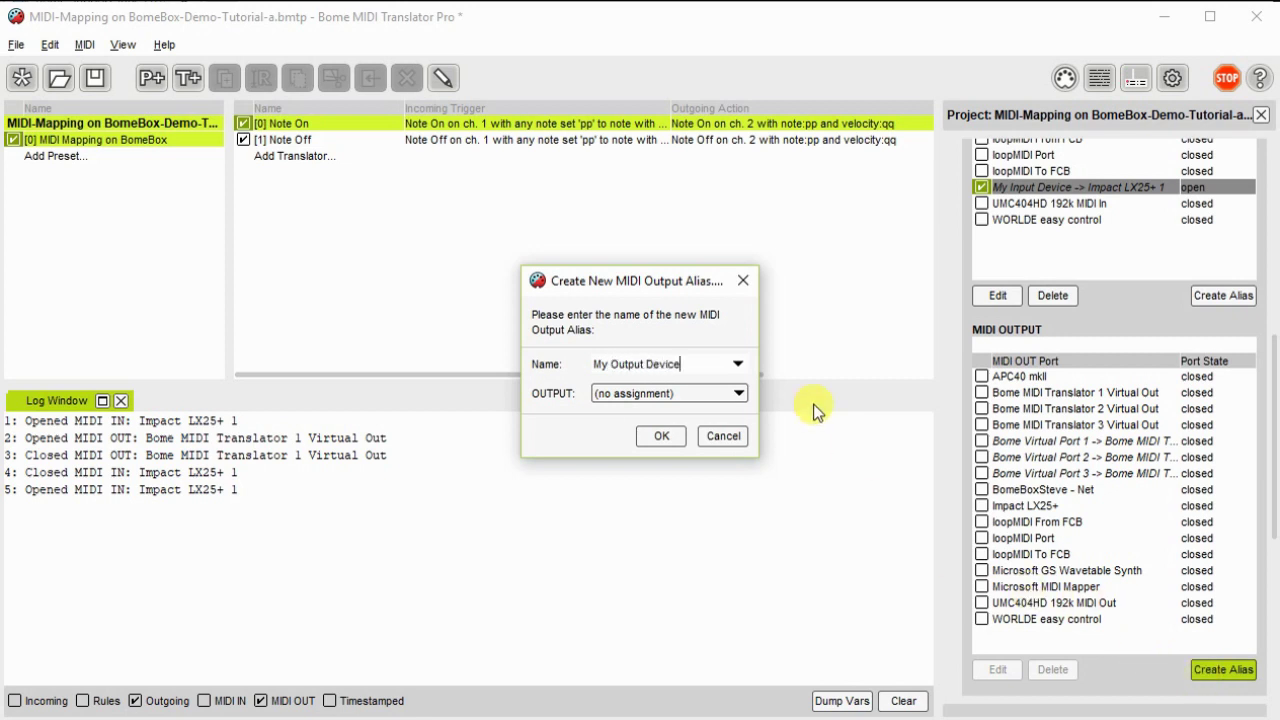
click(747, 397)
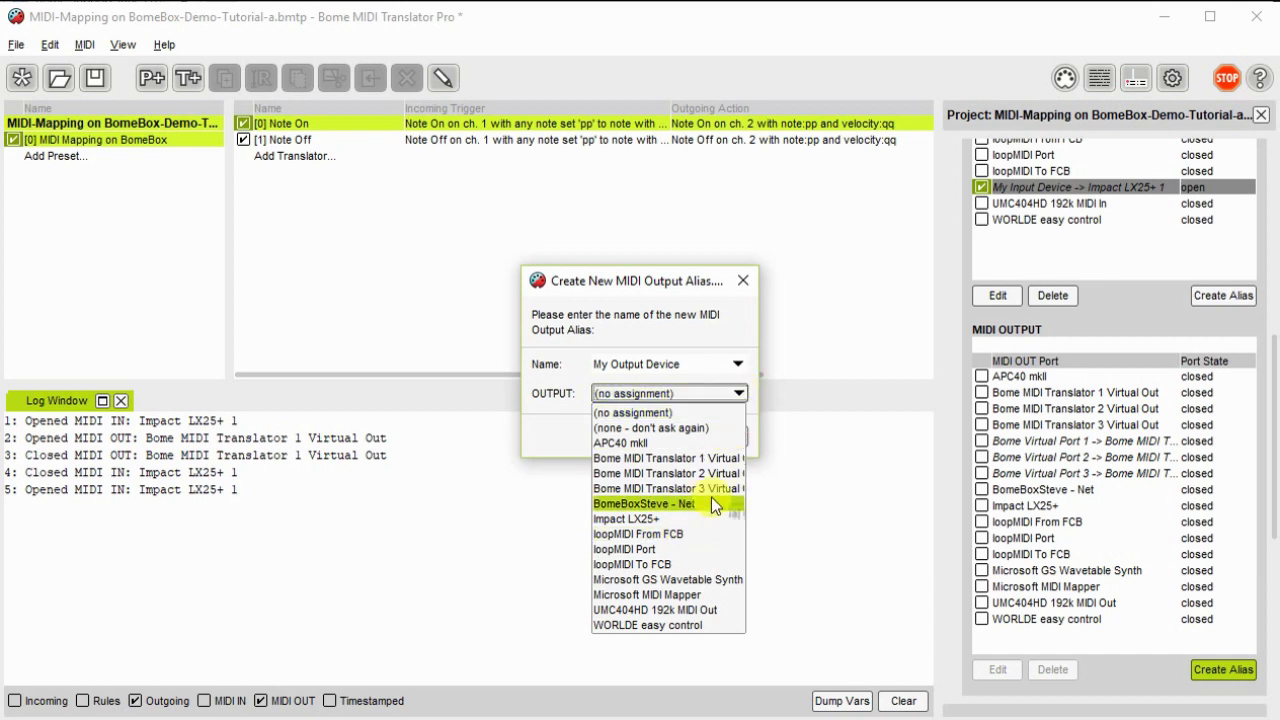
click(706, 458)
click(661, 436)
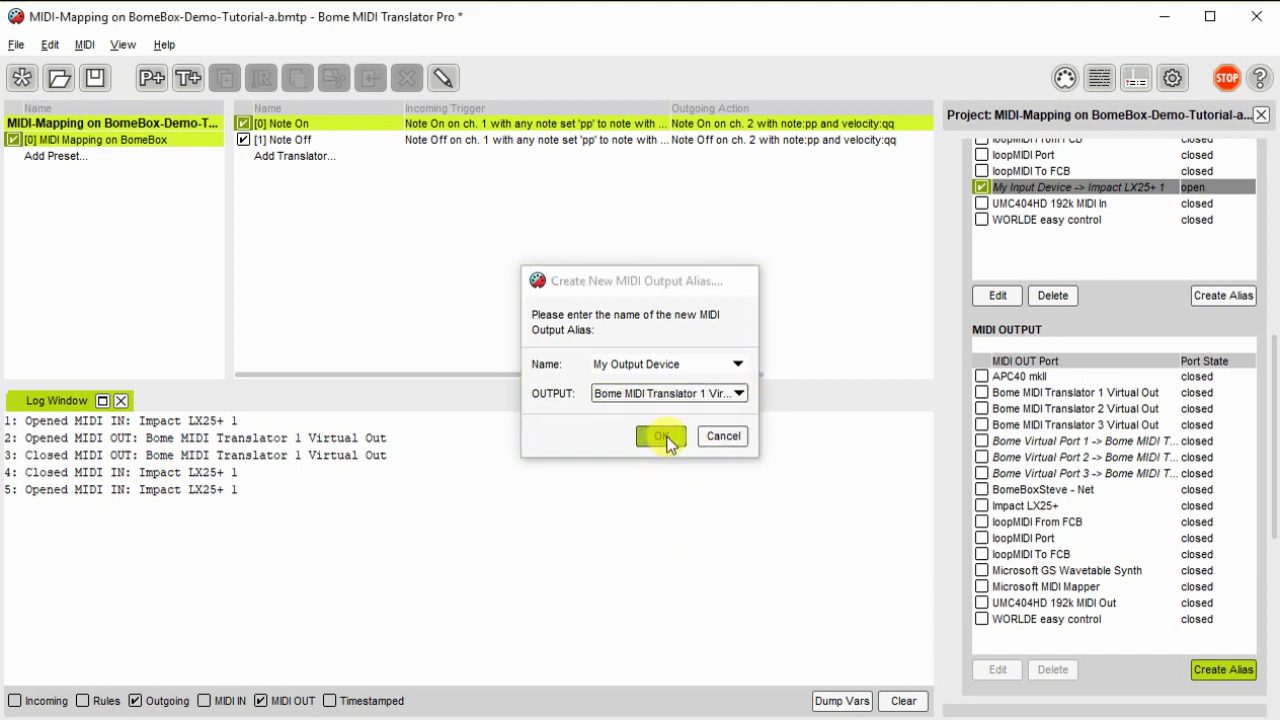
click(982, 603)
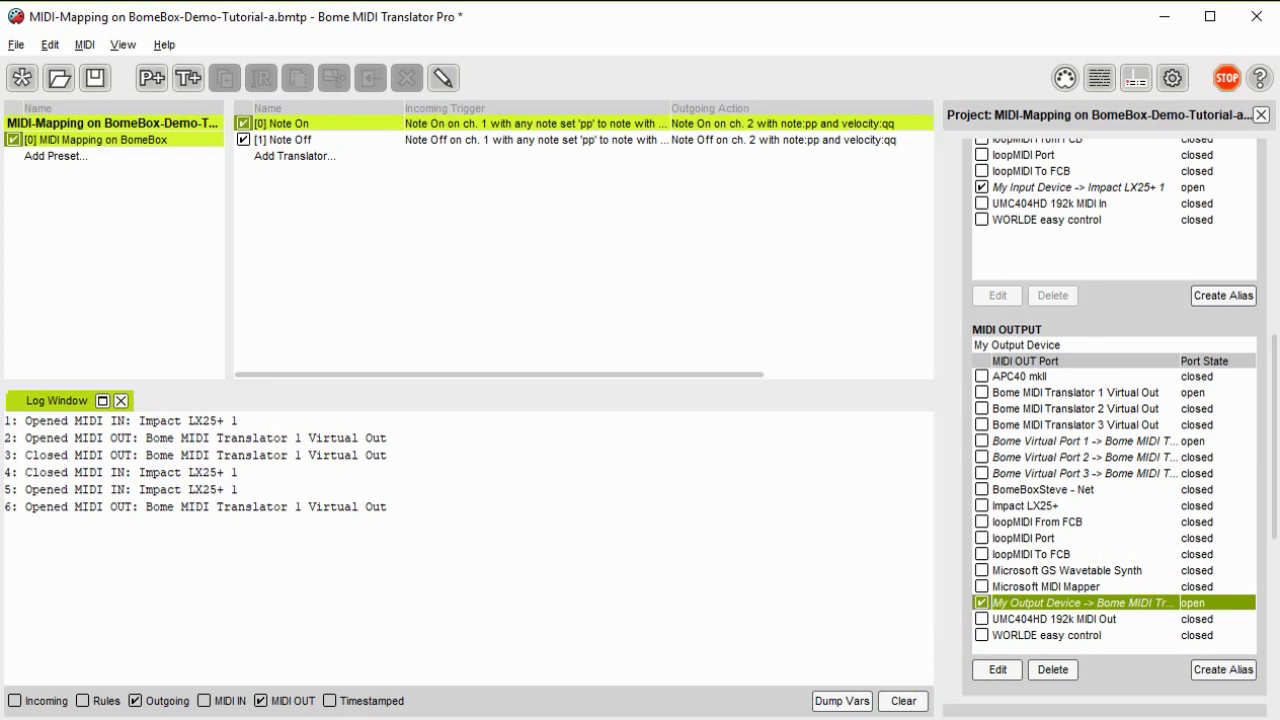
- Switch to the BomeBox web configuration, activate MIDI-Mapping on BomeBox-Demo-Tutorial-a.bmtp and open its MIDI alias assignment
key(alt+Tab)
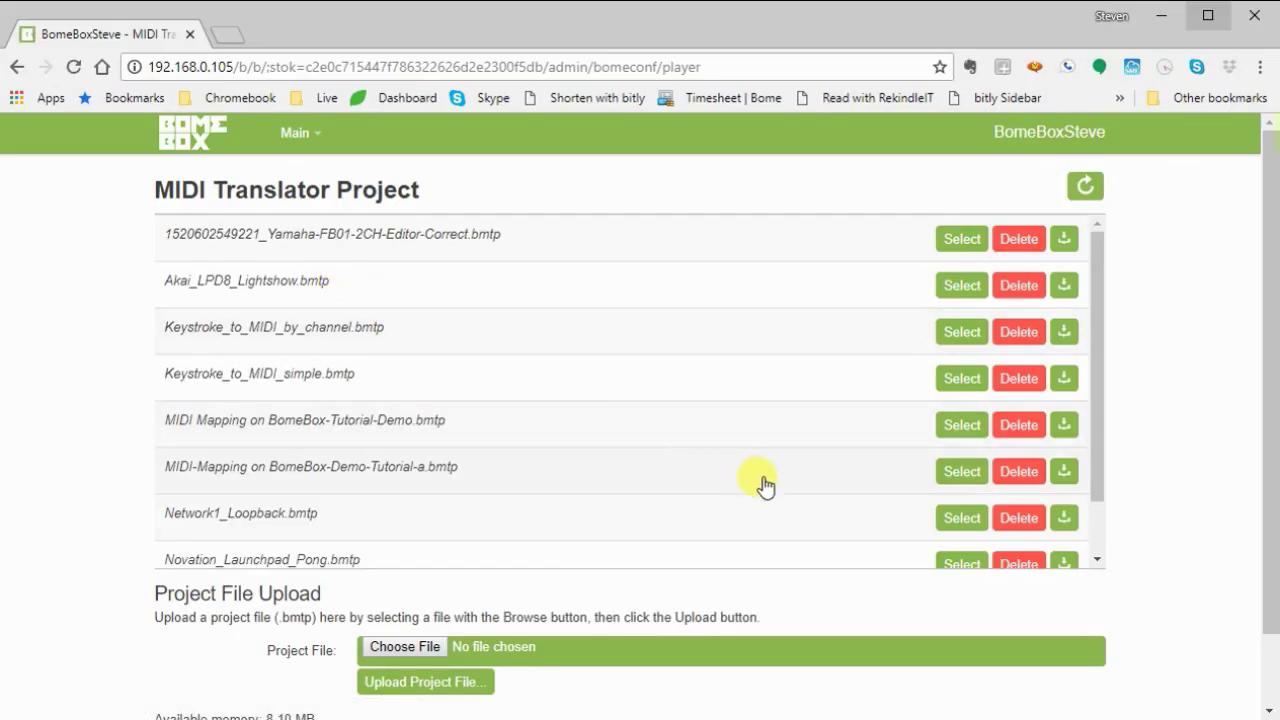
click(963, 472)
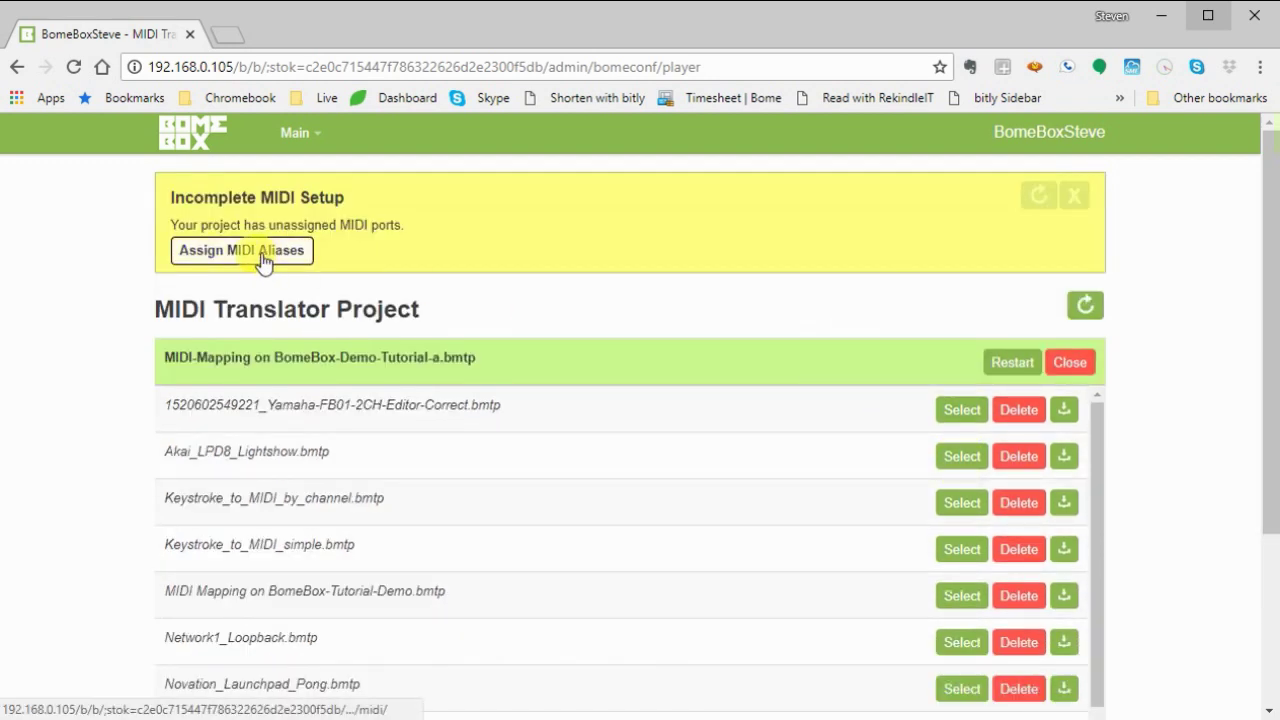
click(263, 255)
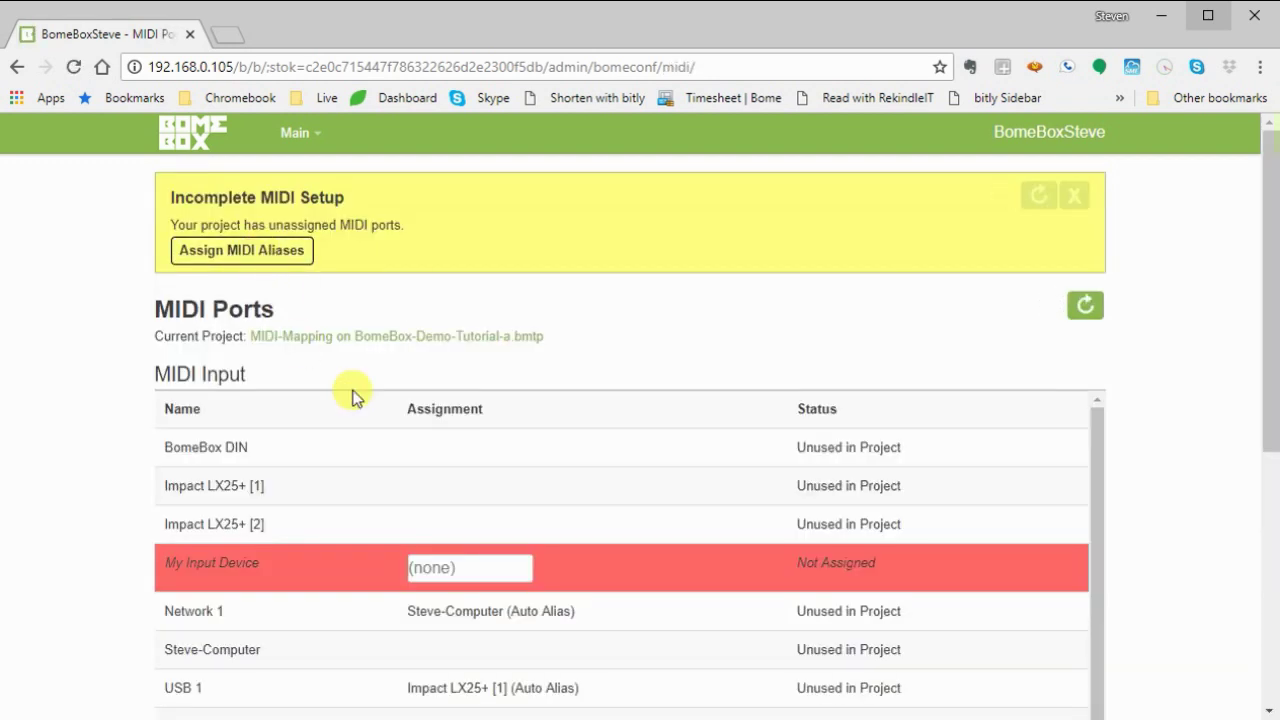
- Assign My Input Device to Impact LX25+ [1] and My Output Device to BomeBox DIN, and save the port assignments
click(471, 567)
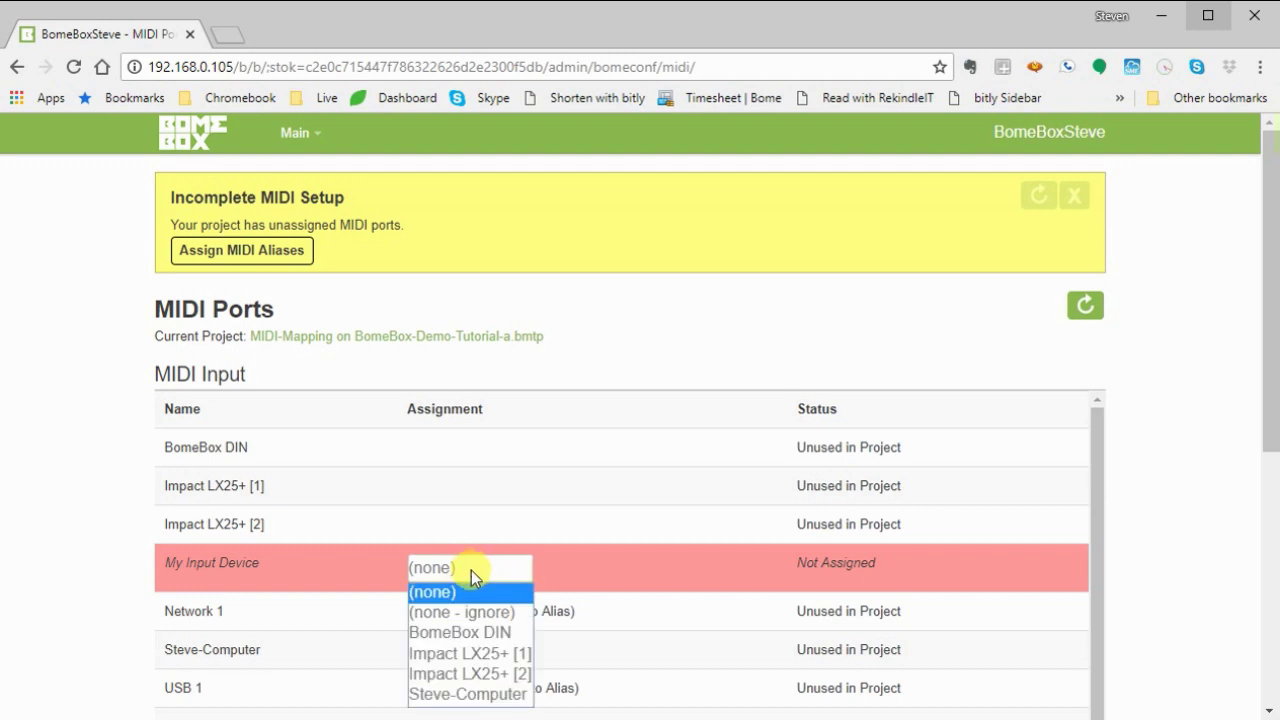
click(474, 655)
scroll(510, 670, down, 3)
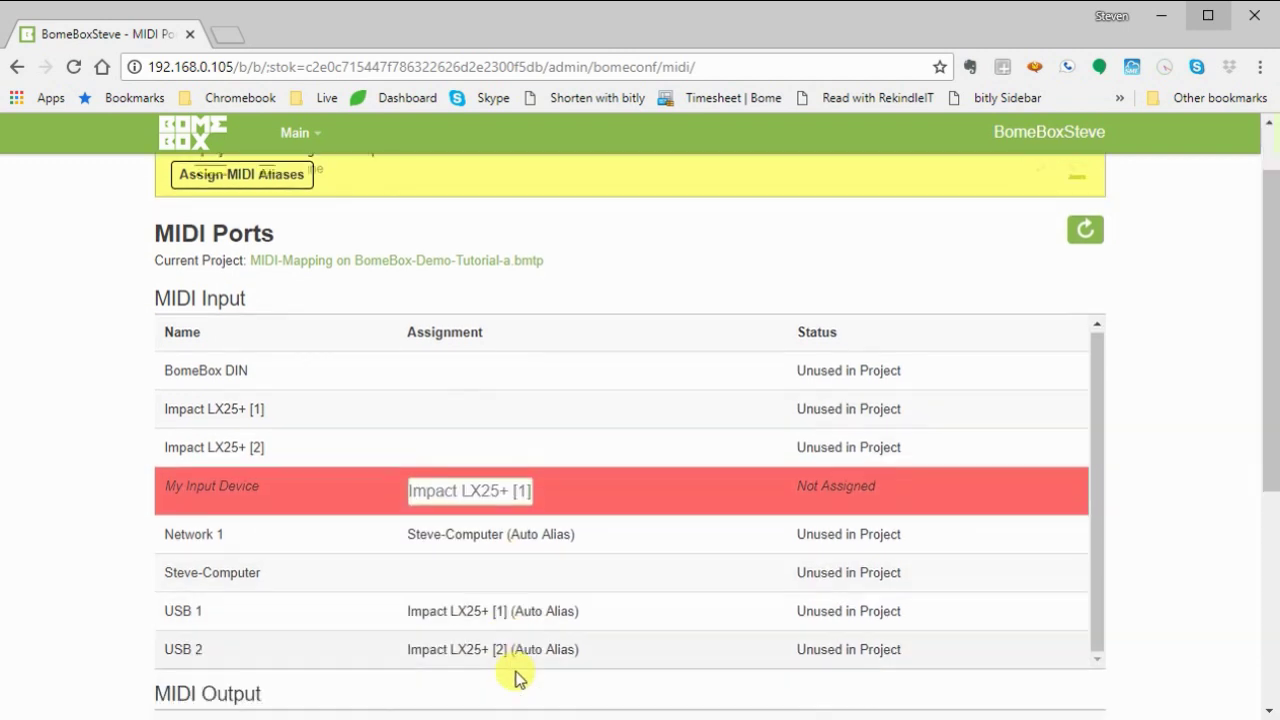
click(486, 582)
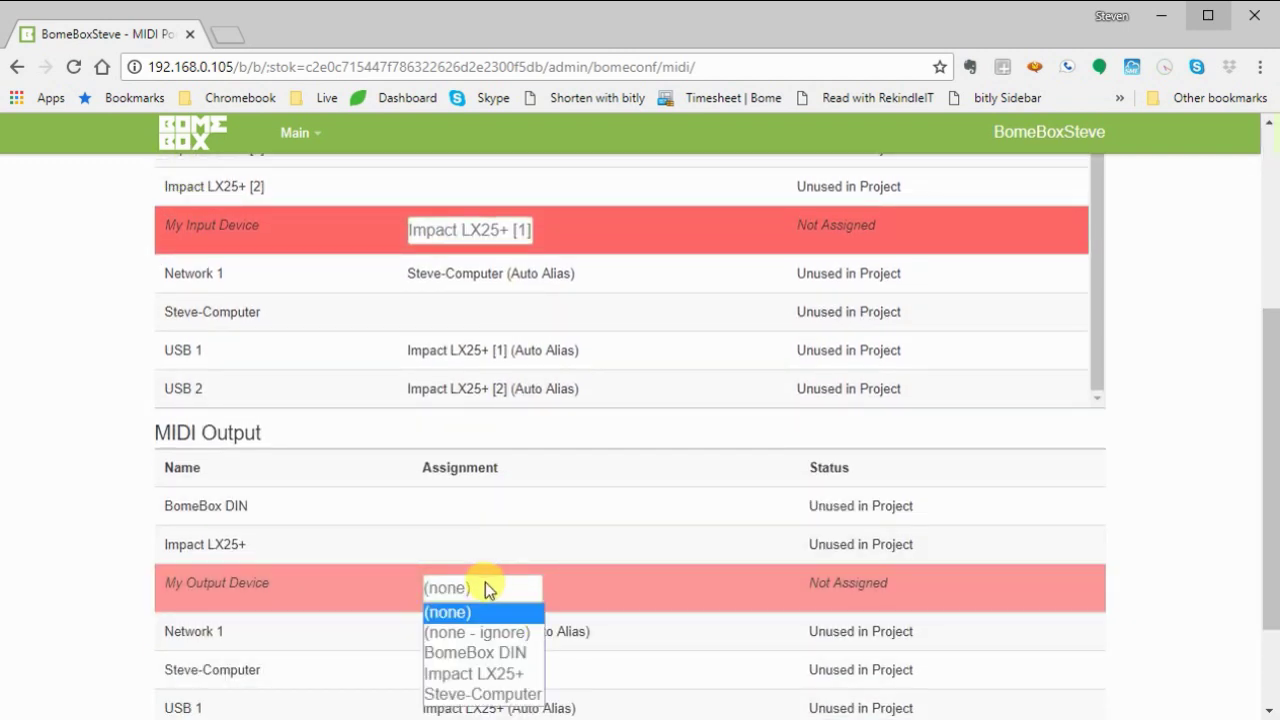
click(491, 655)
scroll(489, 660, down, 3)
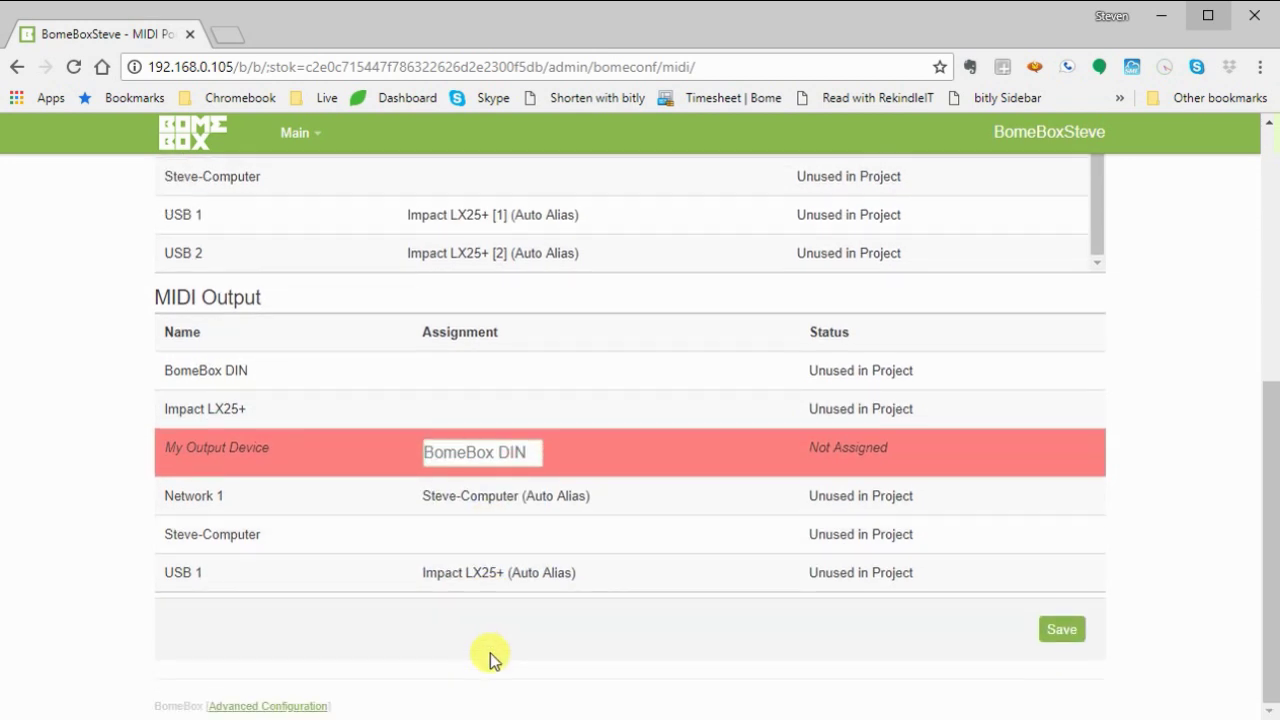
click(1062, 629)
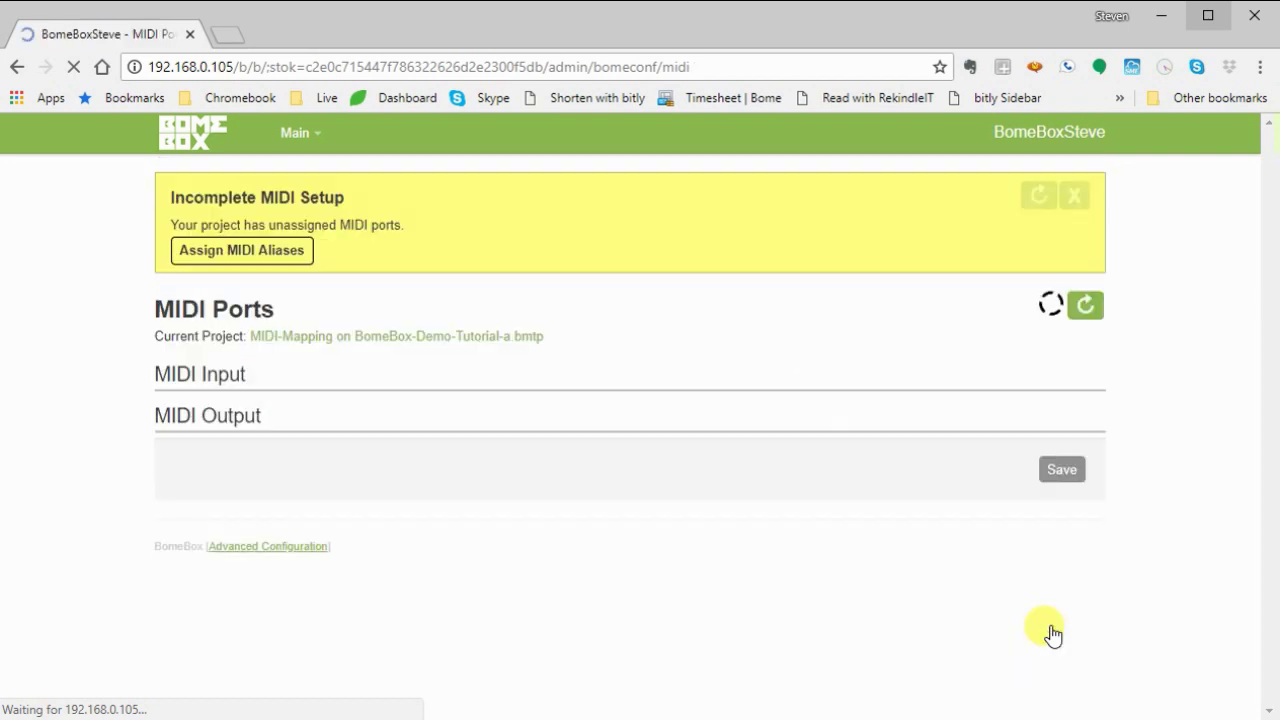
scroll(894, 645, down, 2)
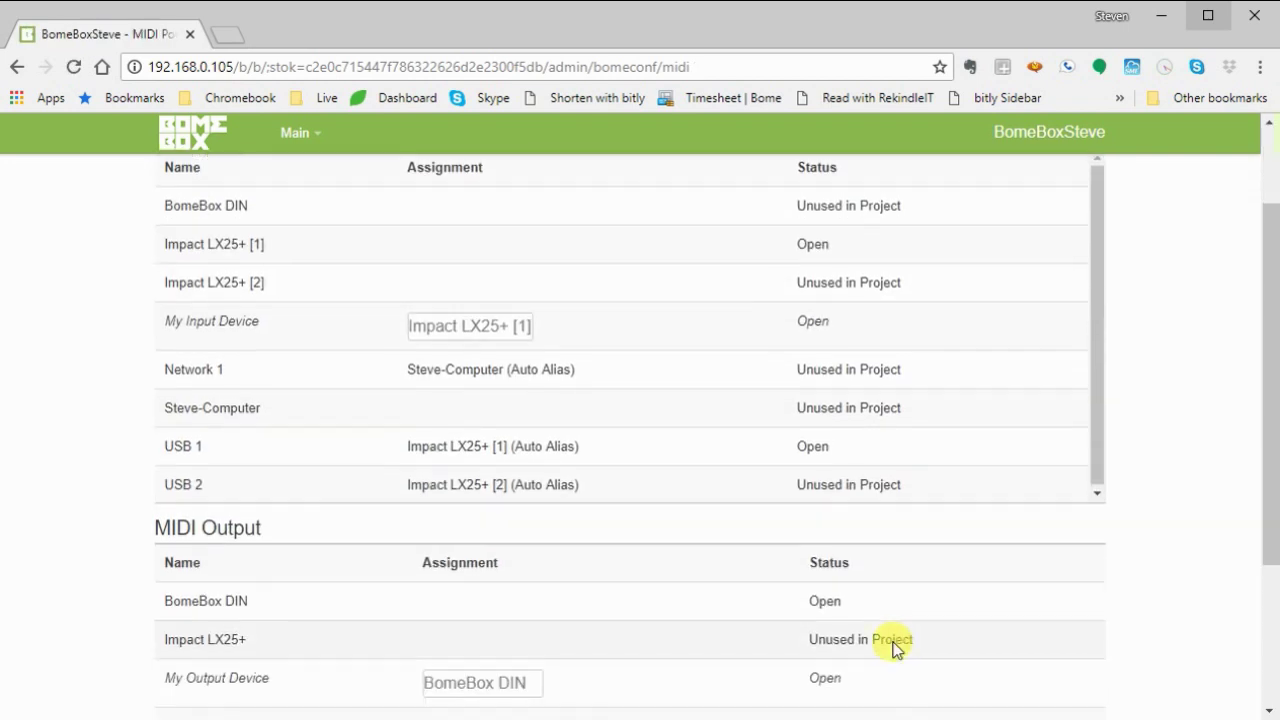